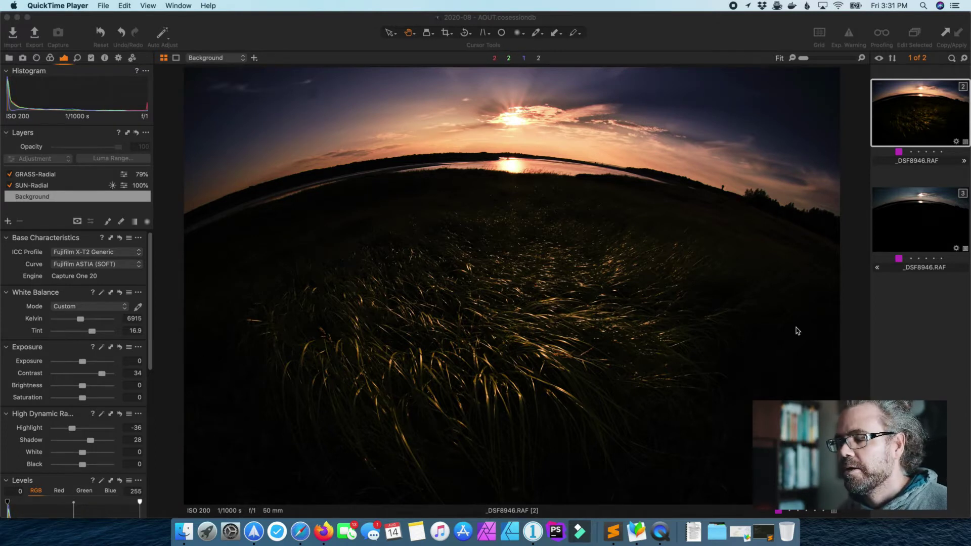
Step: Compare the edited and unedited variants of _DSF8946.RAF, finishing with the unedited variant selected
left_click(920, 219)
left_click(920, 220)
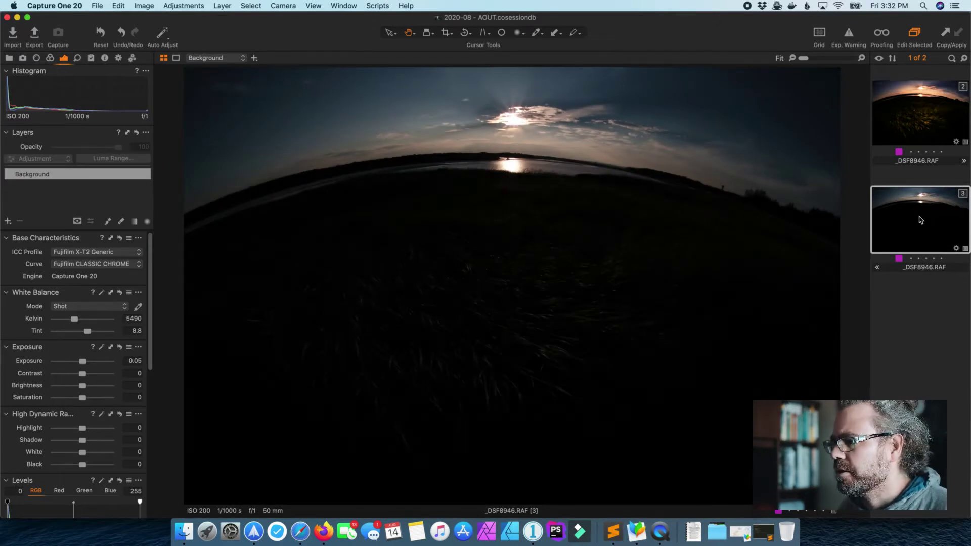
left_click(921, 133)
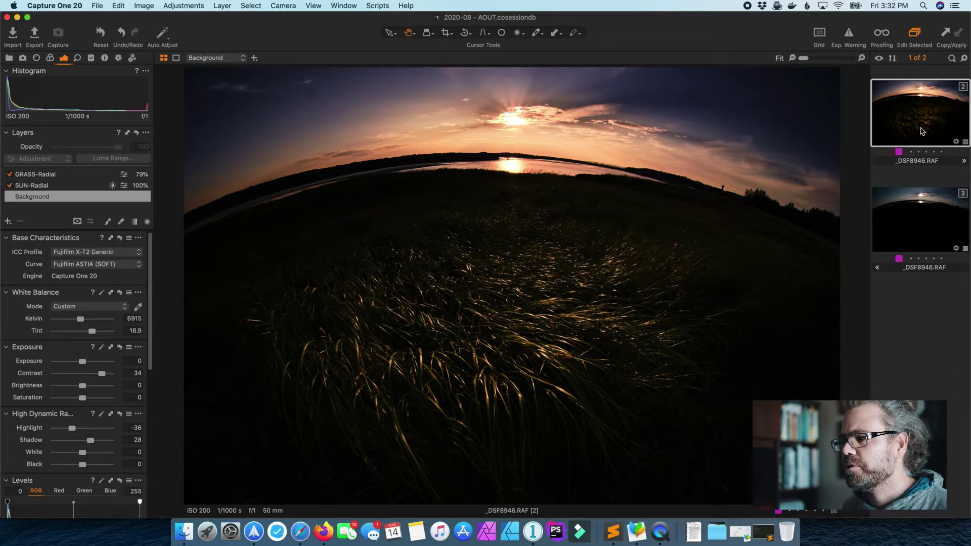
left_click(913, 226)
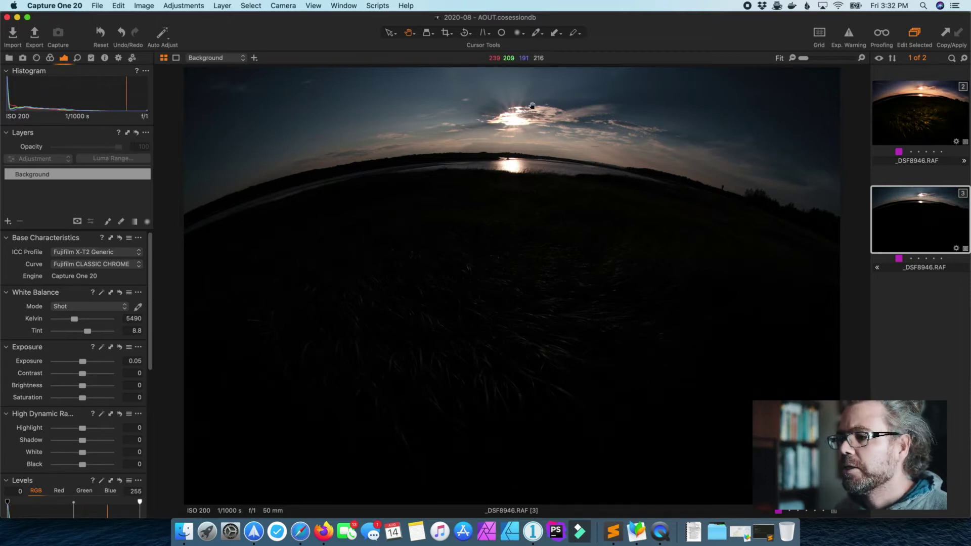
Step: Raise the unedited variant's exposure to 2.32 and on to the maximum of 4 to bring out the dark grass
left_click(494, 130)
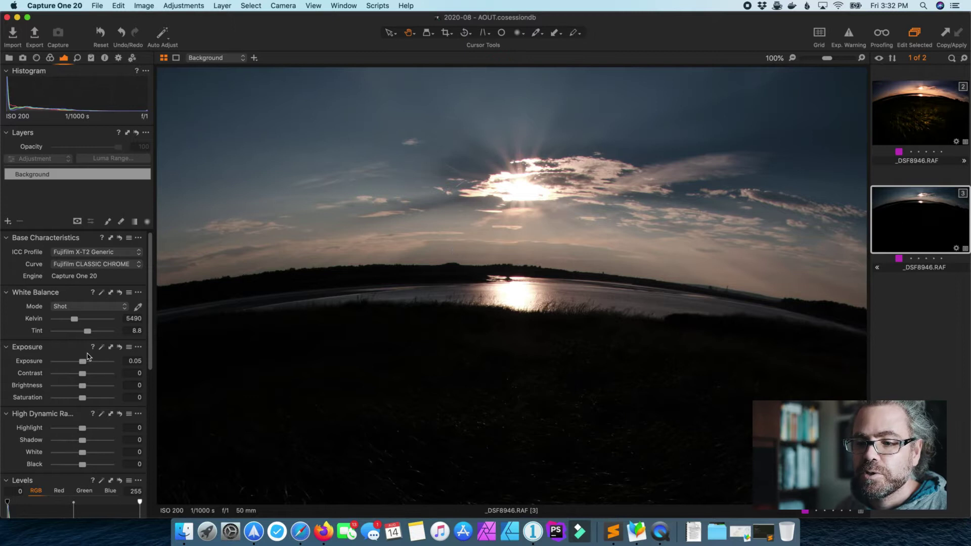
left_click_drag(83, 362, 99, 364)
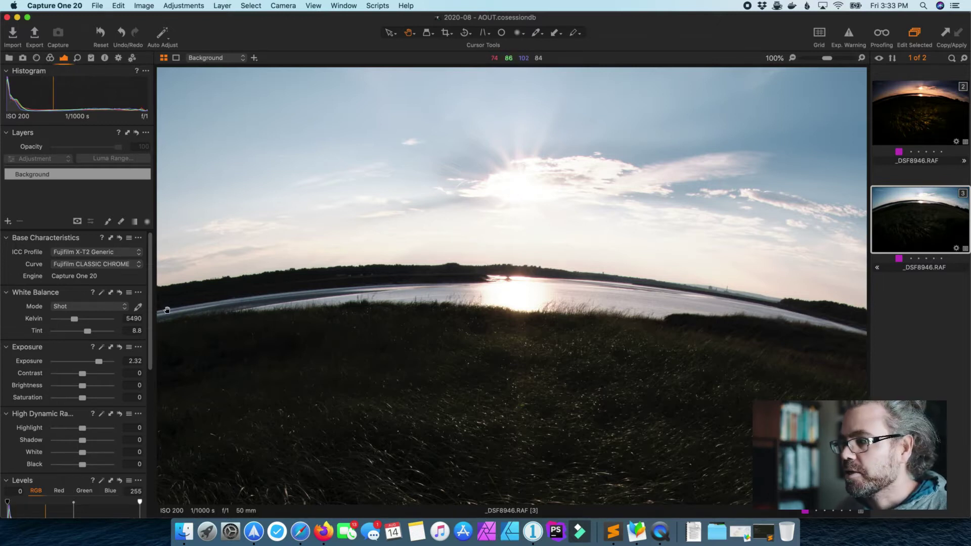
key("super+0")
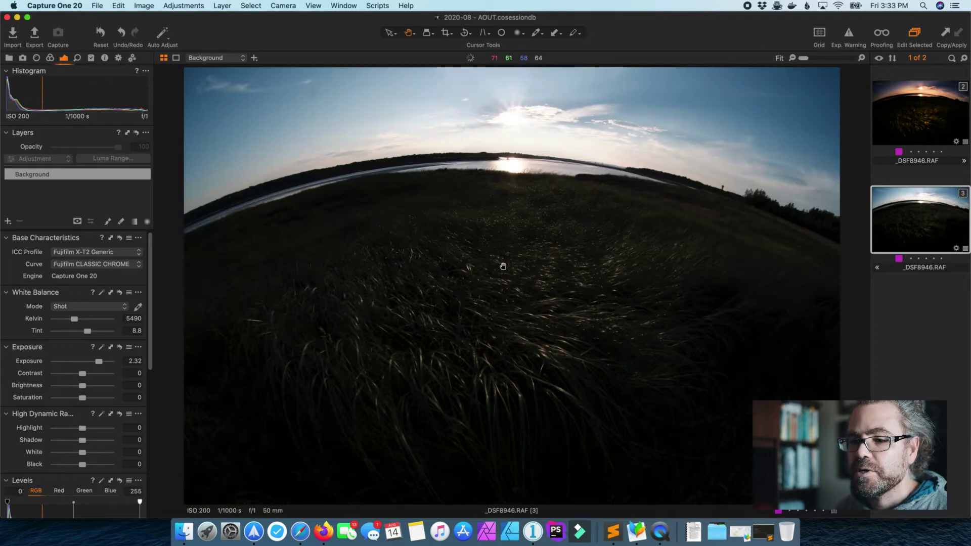
left_click_drag(100, 362, 113, 361)
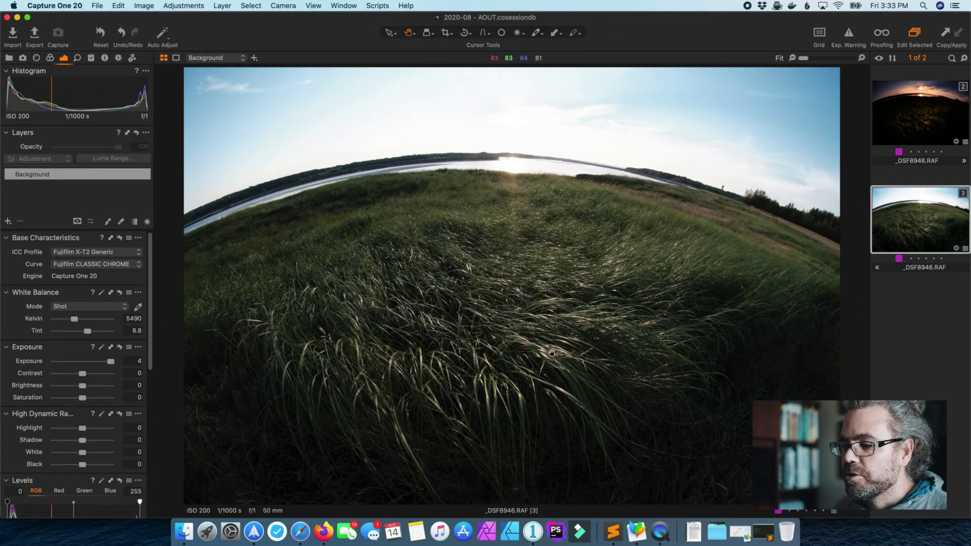
Step: Examine the recovered grass for detail and noise at 400%, 200% and 100% magnification, finishing with the whole photo in view
scroll(551, 353, "up", 5)
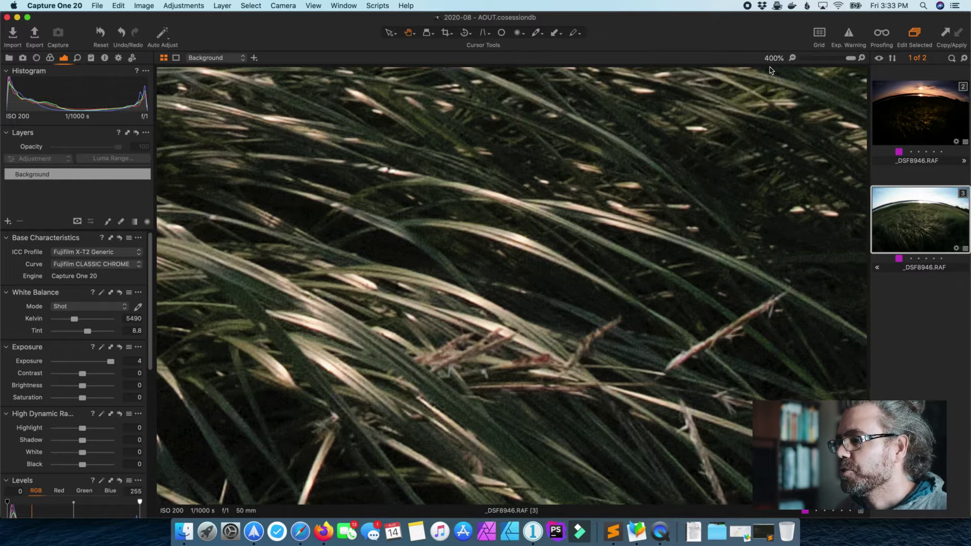
left_click(792, 58)
left_click(792, 58)
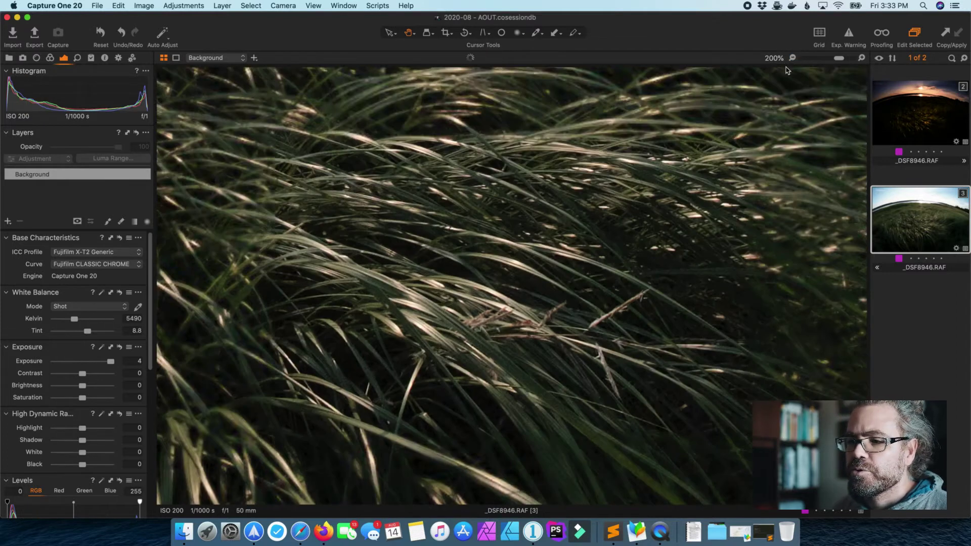
double_click(281, 202)
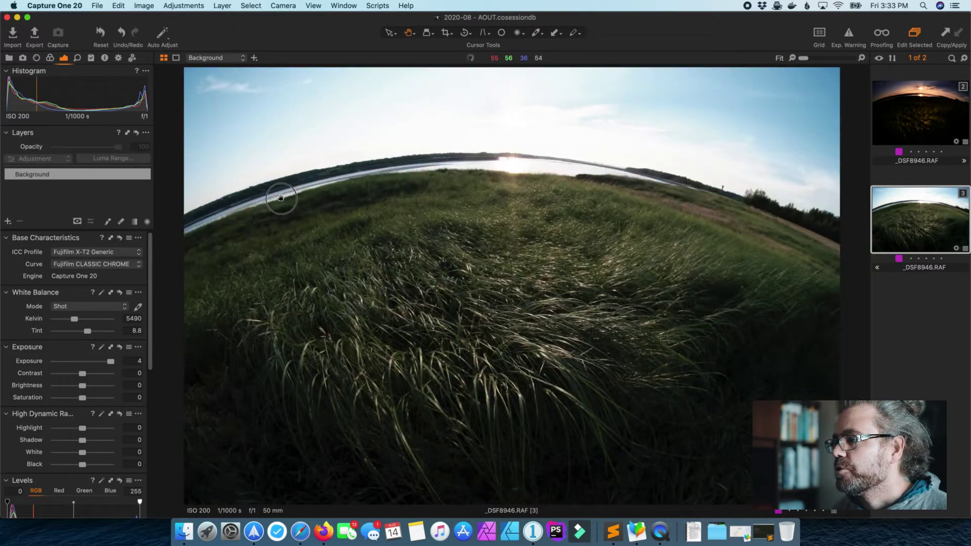
left_click(861, 58)
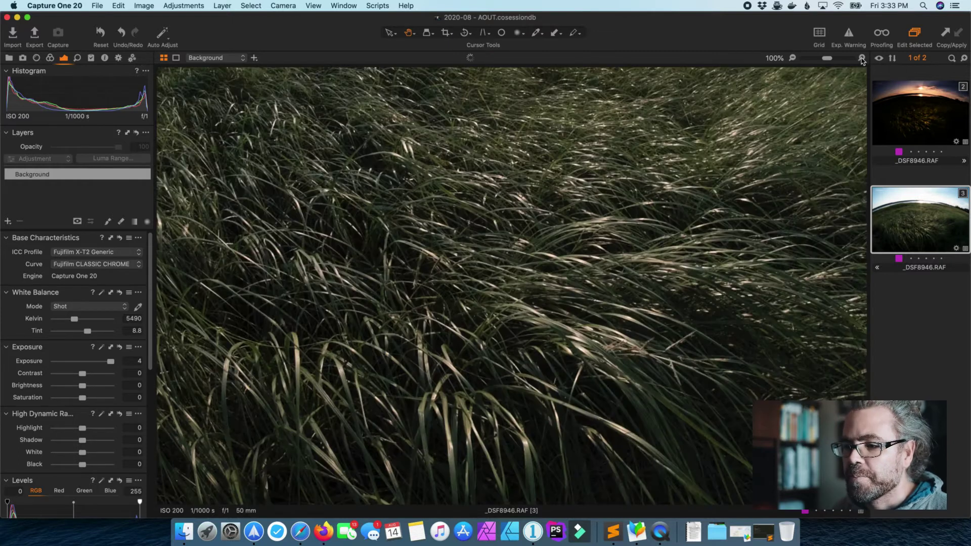
left_click_drag(366, 326, 483, 298)
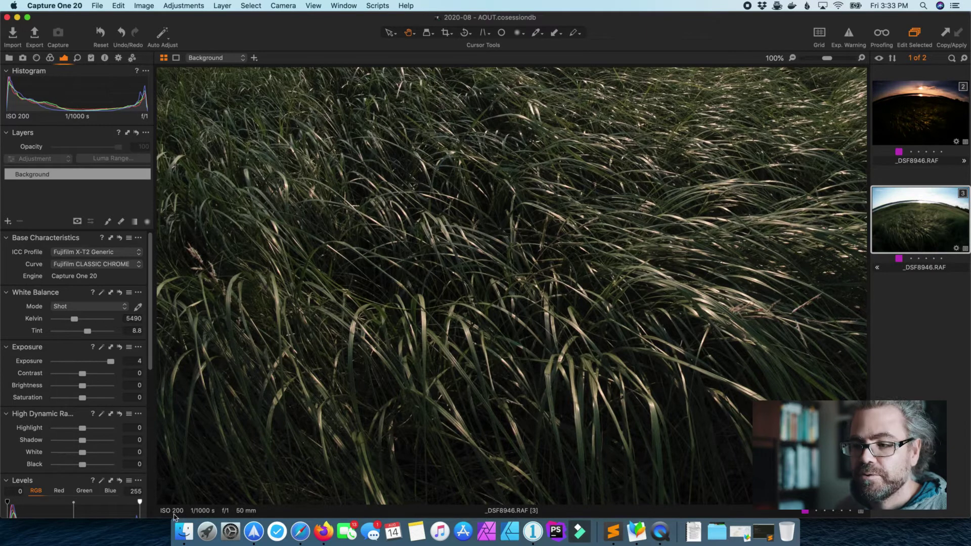
left_click(443, 368)
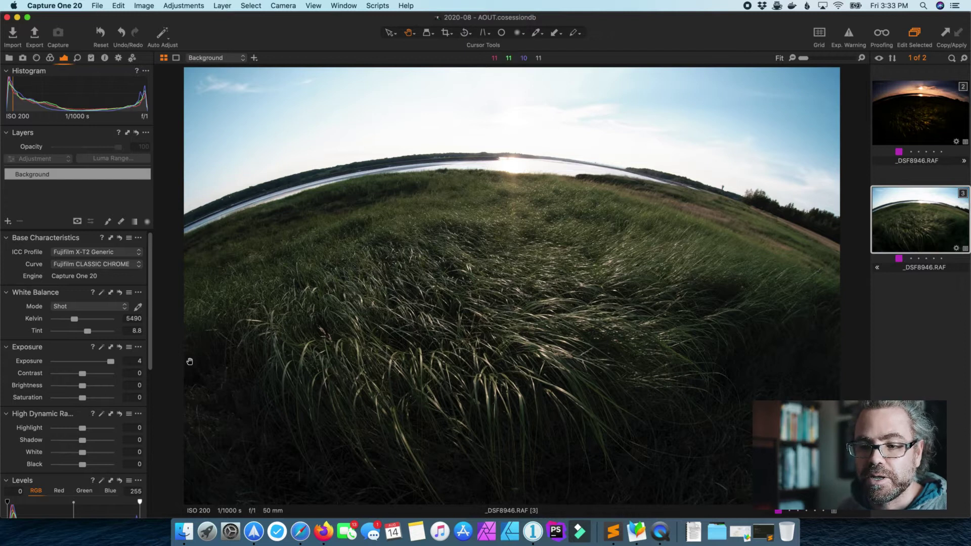
Step: Reset the background's exposure and set it to 0.41, with the High Dynamic Range shadow at 90
double_click(86, 364)
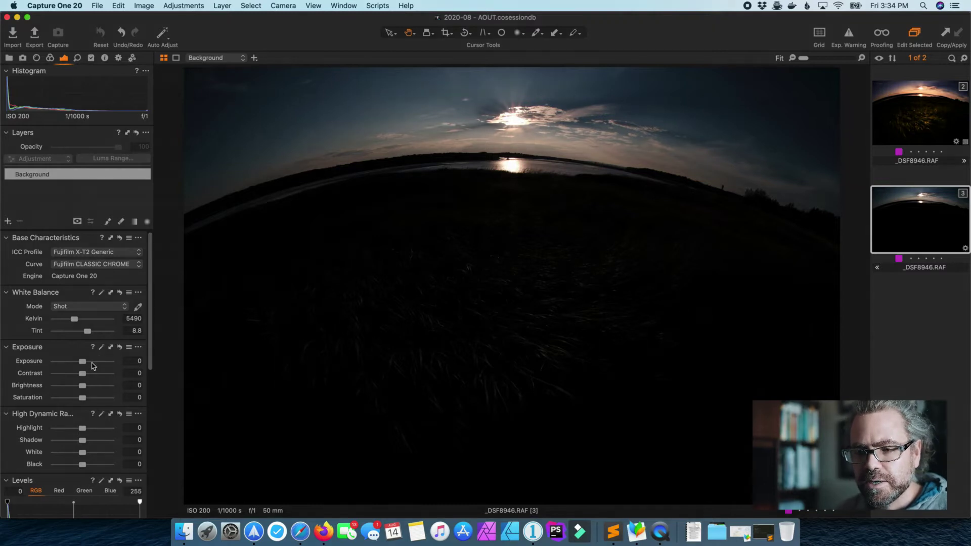
scroll(141, 326, "down", 1)
left_click(120, 296)
left_click_drag(121, 297, 125, 298)
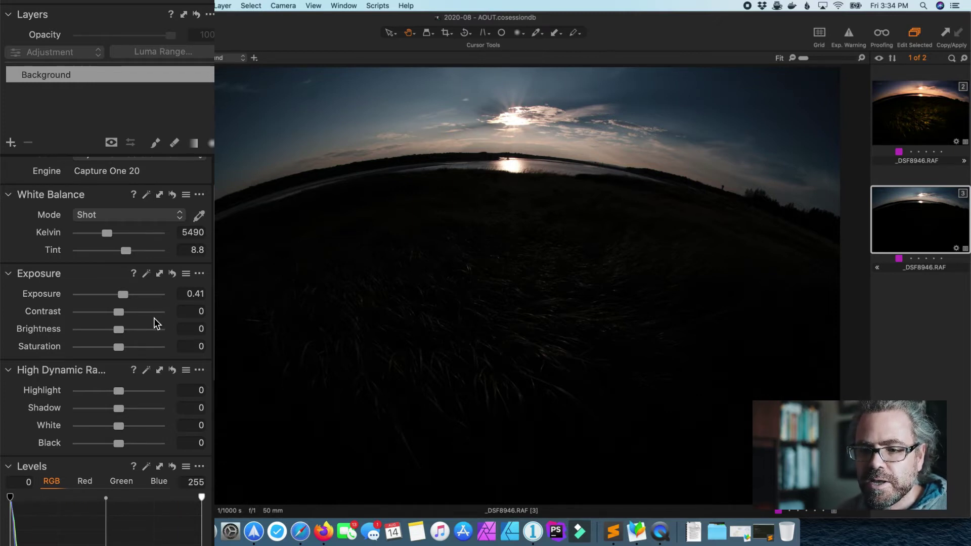
scroll(157, 323, "down", 3)
left_click_drag(116, 358, 156, 359)
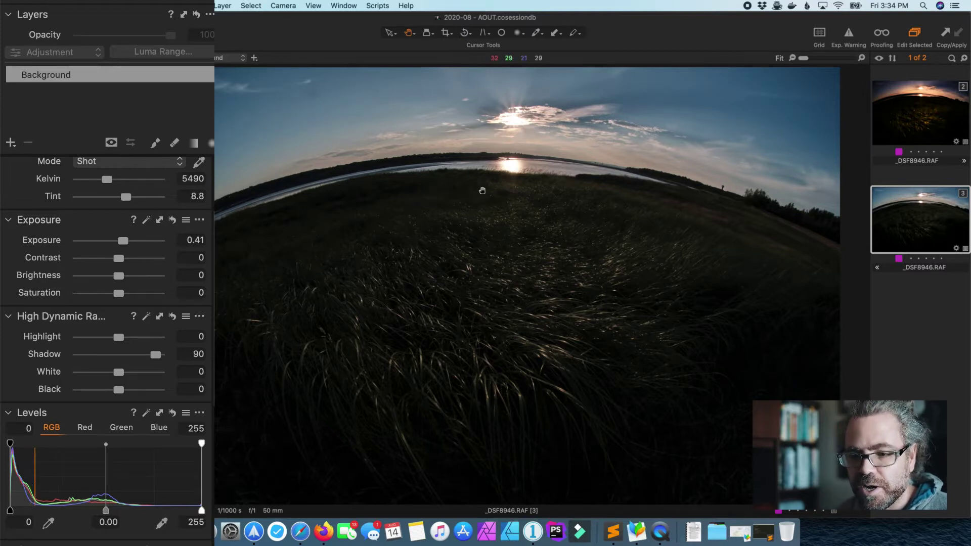
Step: Add two RGB curve points for slight contrast: input 42 to output 38, and input 175 to output 179
scroll(121, 366, "down", 5)
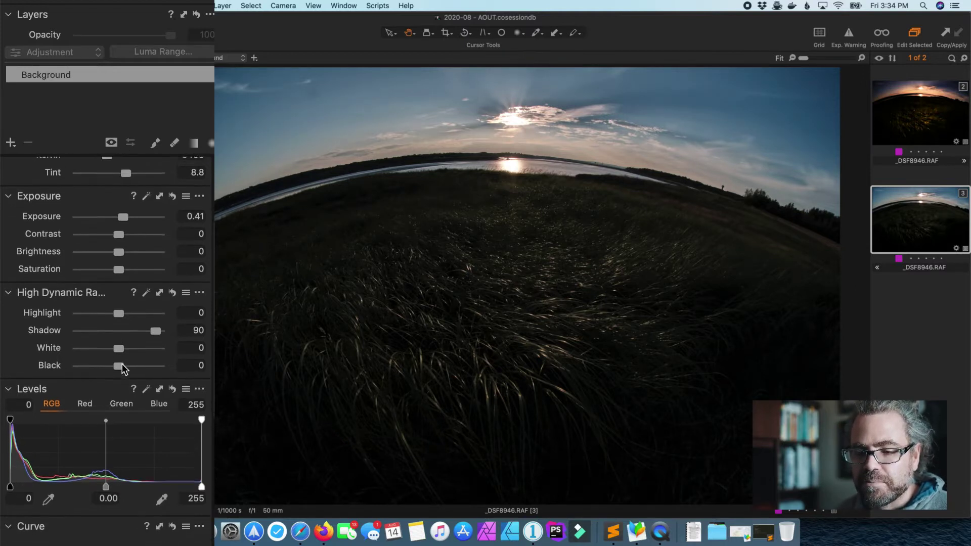
scroll(123, 356, "down", 8)
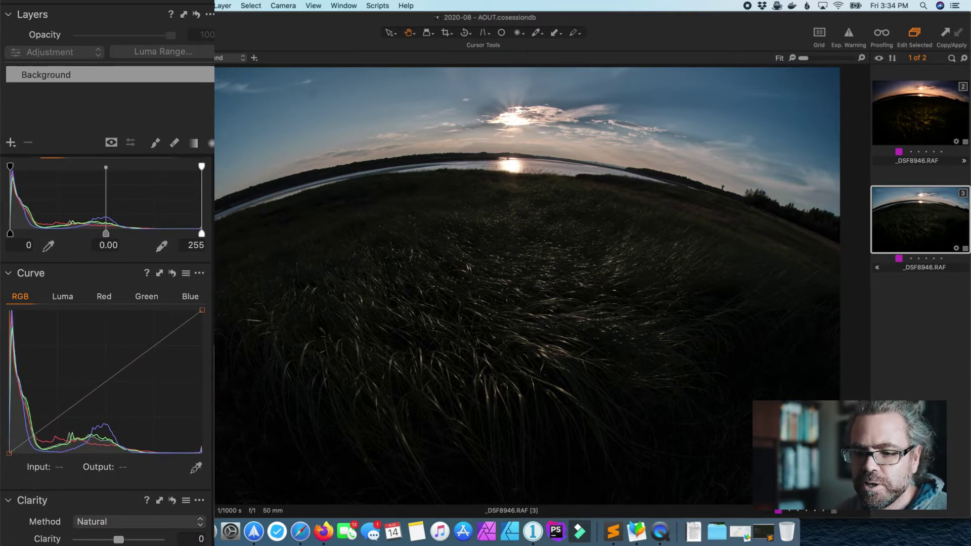
left_click(42, 433)
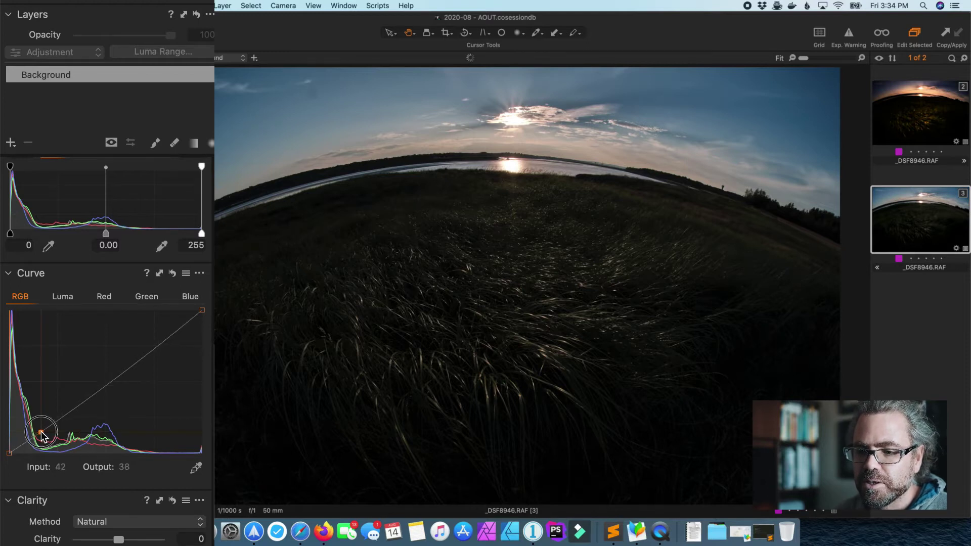
left_click(141, 353)
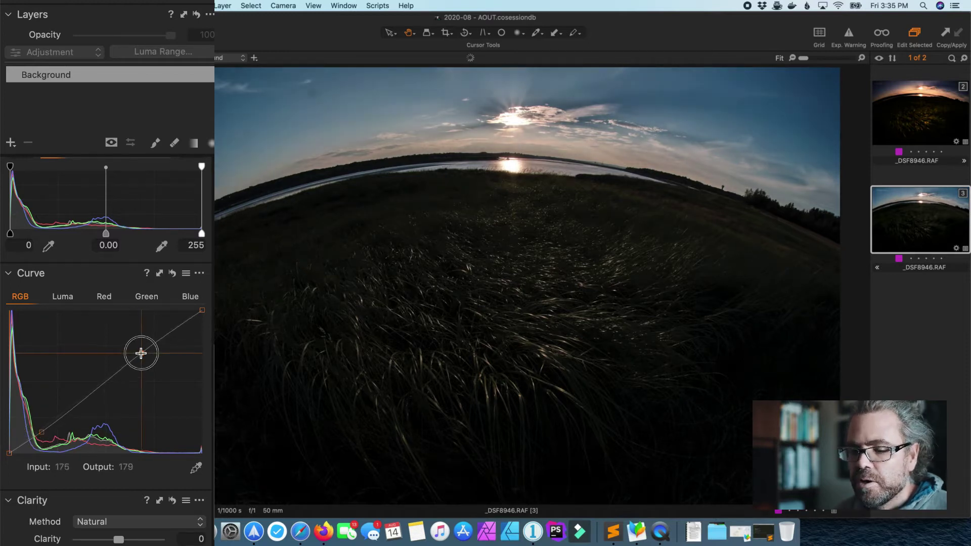
scroll(139, 425, "down", 3)
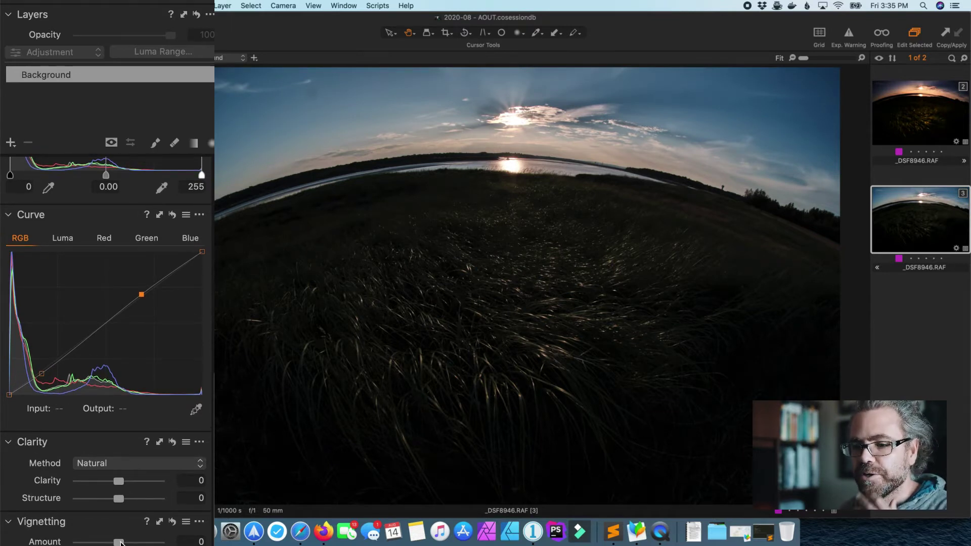
scroll(118, 492, "up", 10)
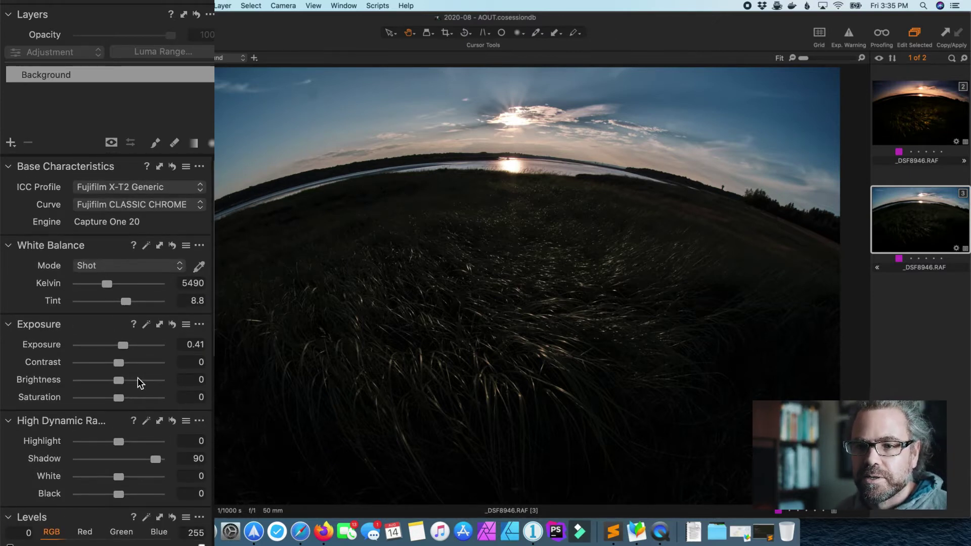
Step: Add a new adjustment layer and name it Sun-Radial
left_click(11, 143)
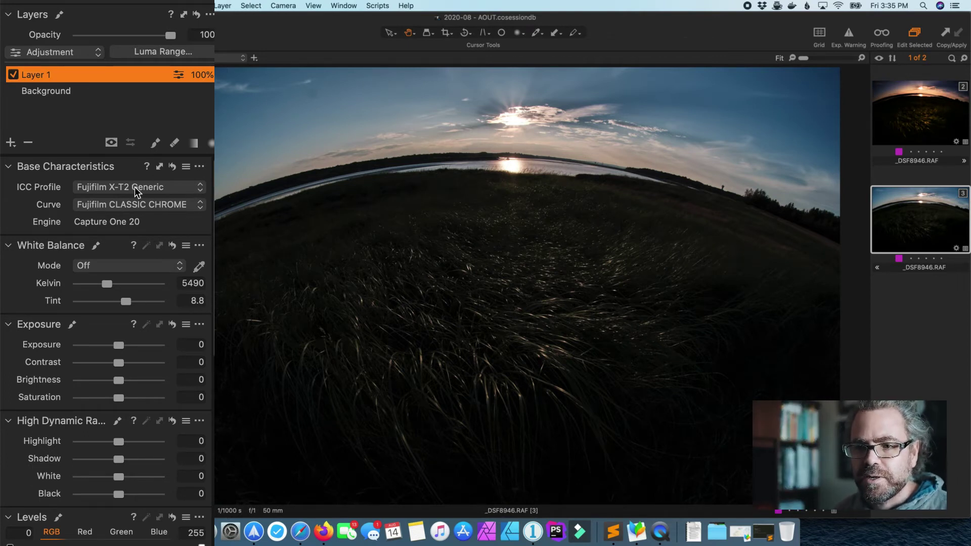
double_click(32, 74)
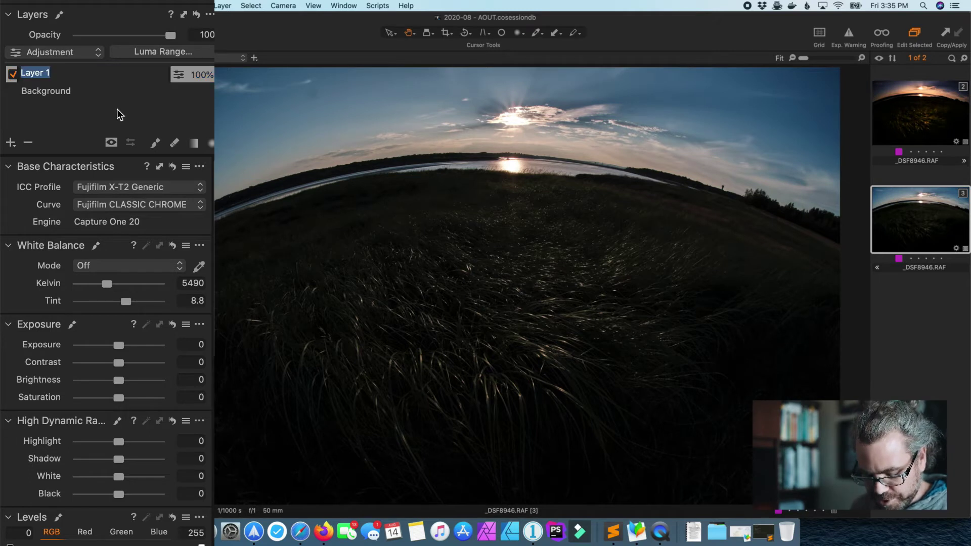
type("Sun")
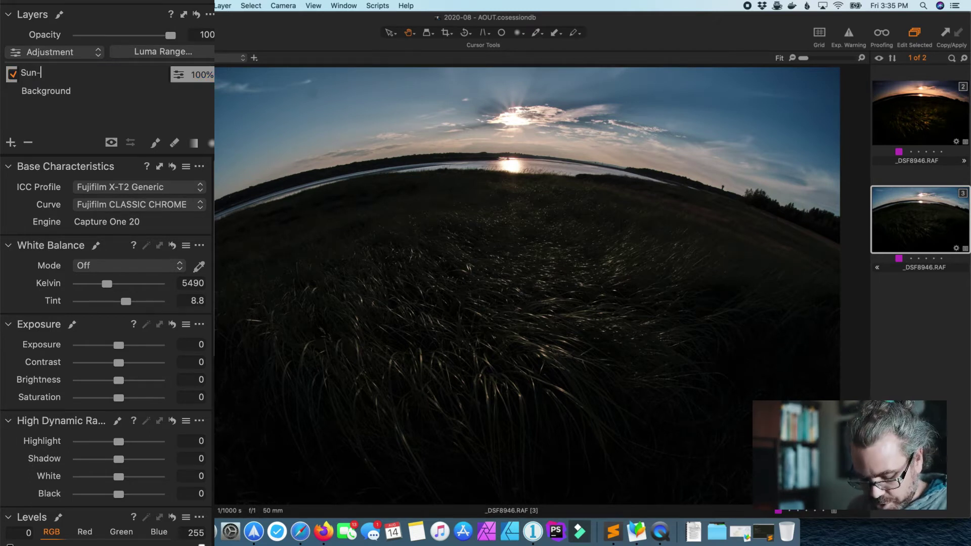
type("-Radial")
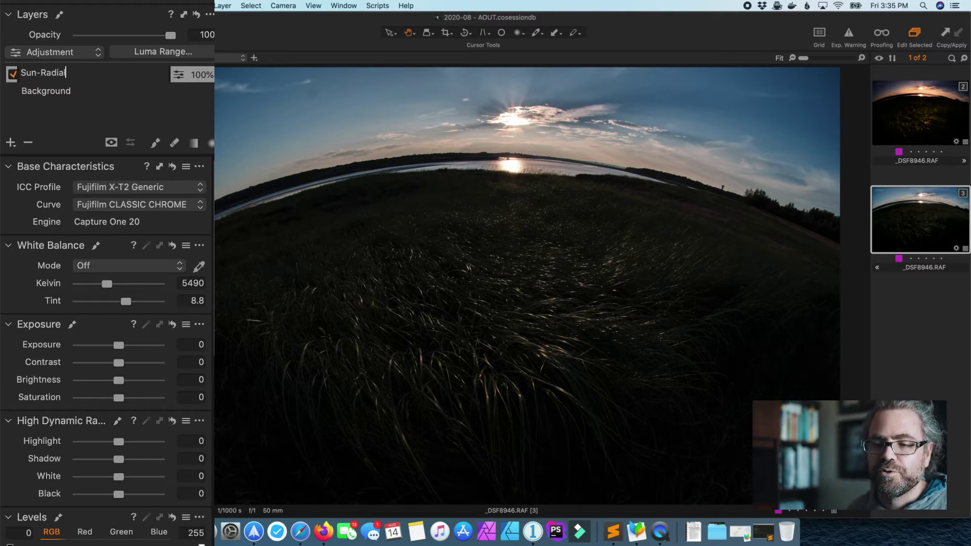
key("Return")
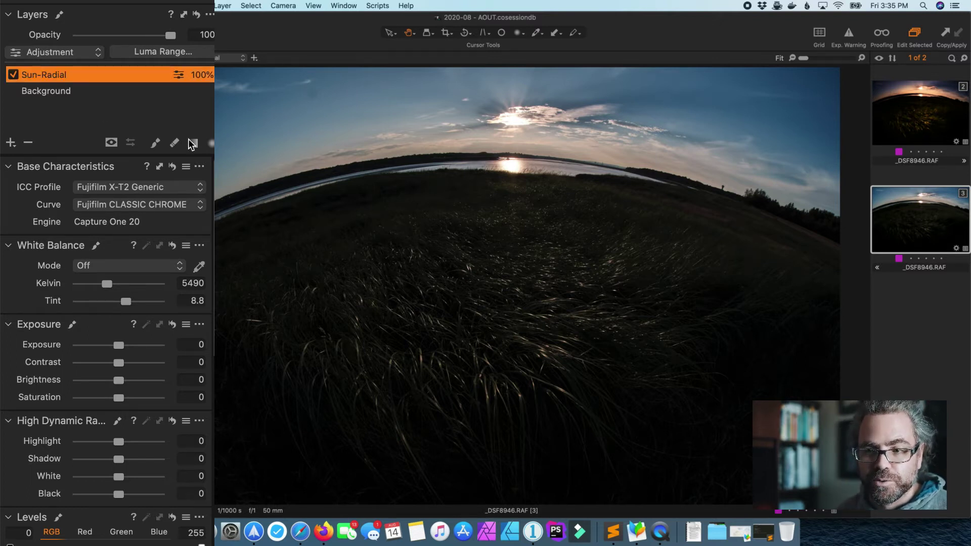
Step: Draw a radial gradient mask on the Sun-Radial layer, centre it just below the sun and widen it across the sky
left_click(212, 146)
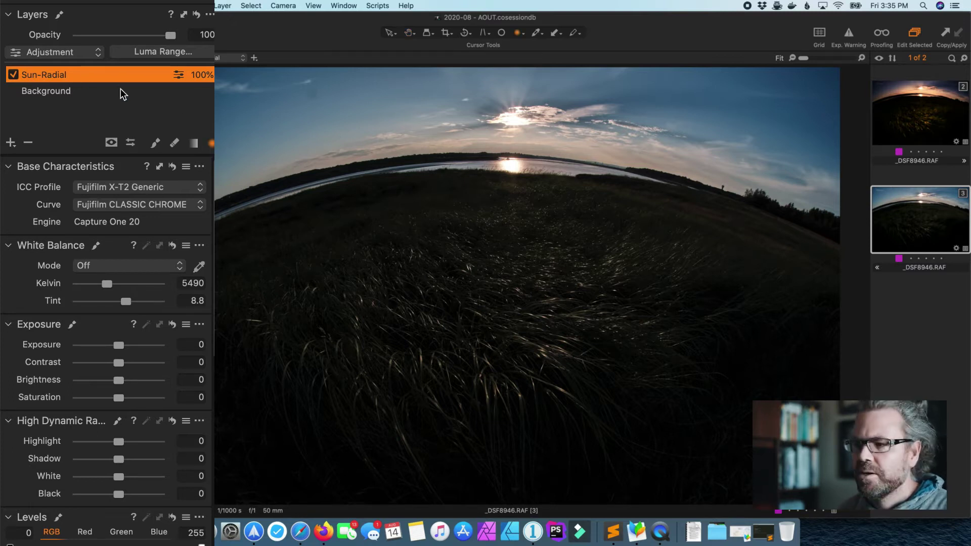
left_click_drag(485, 111, 692, 190)
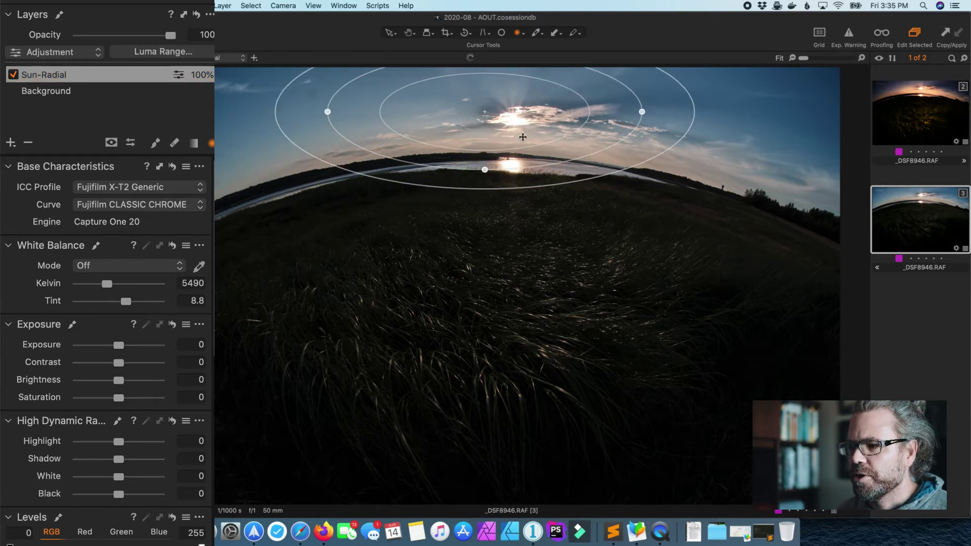
left_click_drag(485, 117, 512, 129)
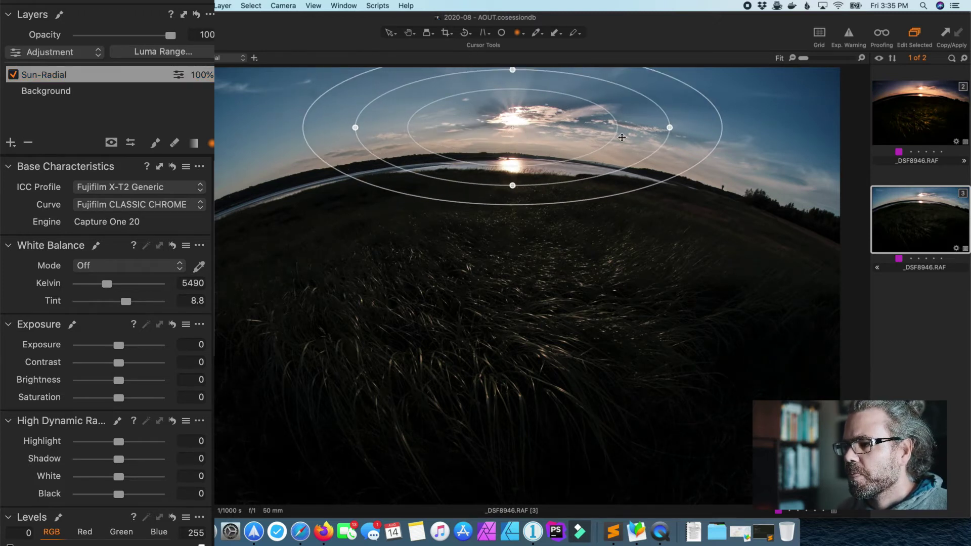
left_click_drag(670, 129, 729, 128)
left_click_drag(512, 186, 512, 186)
left_click_drag(519, 136, 524, 138)
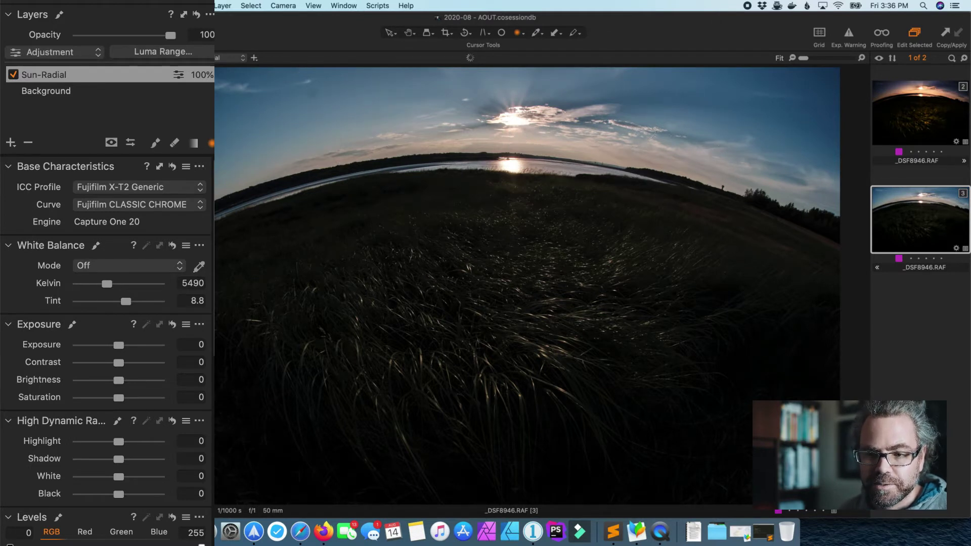
Step: Set the Sun-Radial layer's brightness to 50 and reposition a smaller radial mask over the grass just below the horizon
left_click_drag(120, 382, 137, 381)
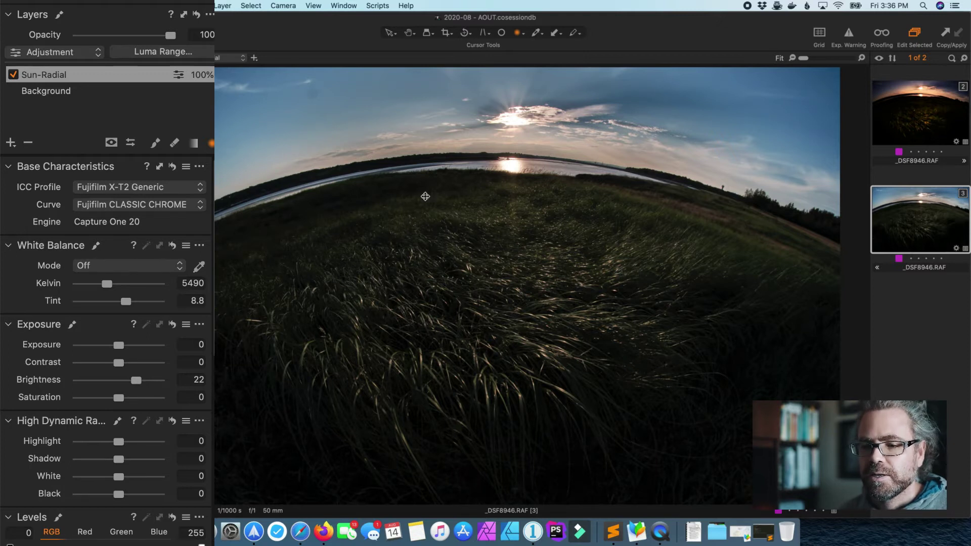
left_click_drag(138, 380, 187, 380)
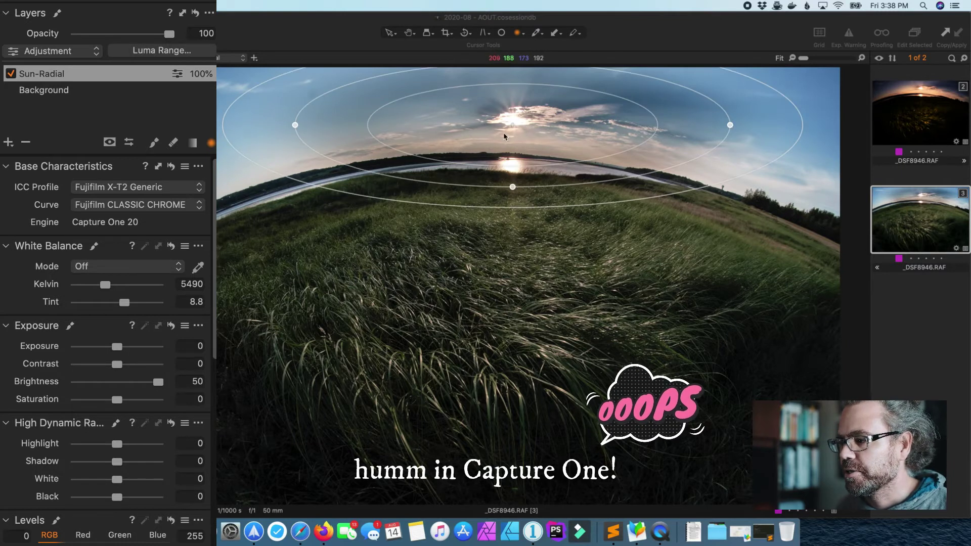
left_click_drag(512, 125, 508, 200)
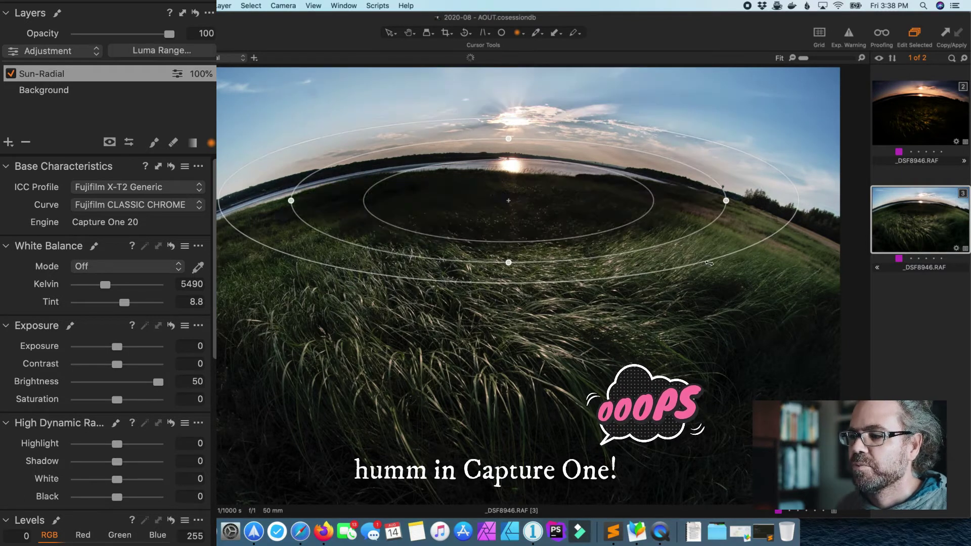
left_click_drag(561, 260, 575, 230)
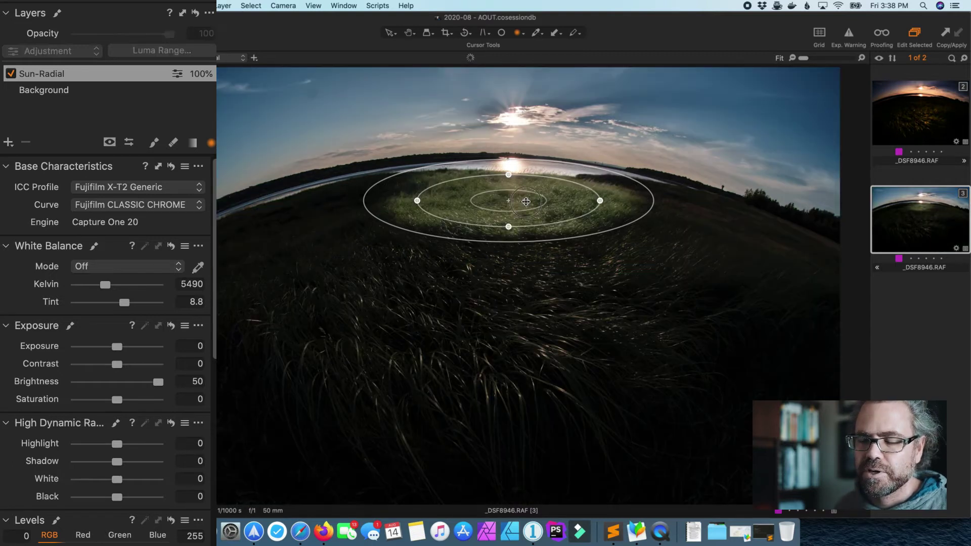
Step: Try the Sun-Radial mask further down over the grass and view the radial gradient mask's Draw Mask Inside setting
left_click_drag(525, 201, 535, 226)
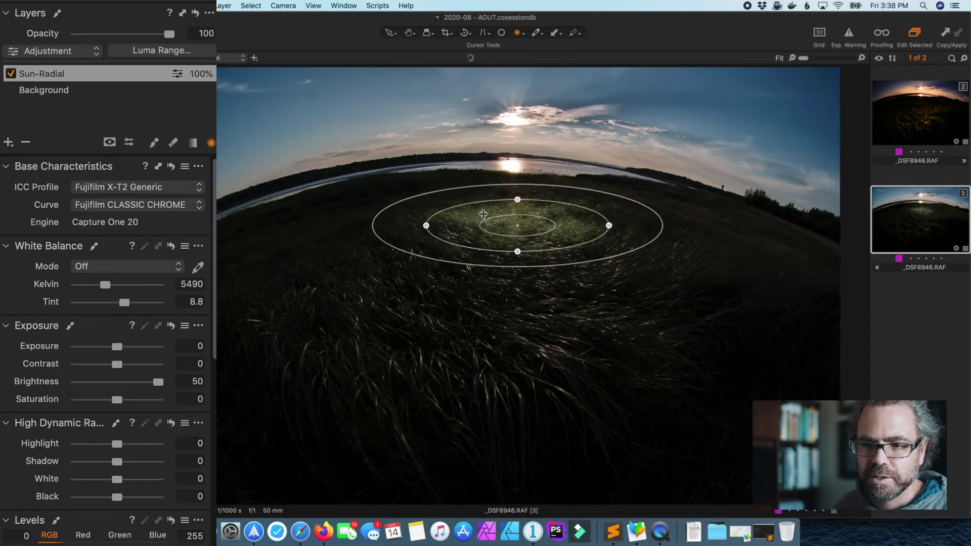
left_click(130, 147)
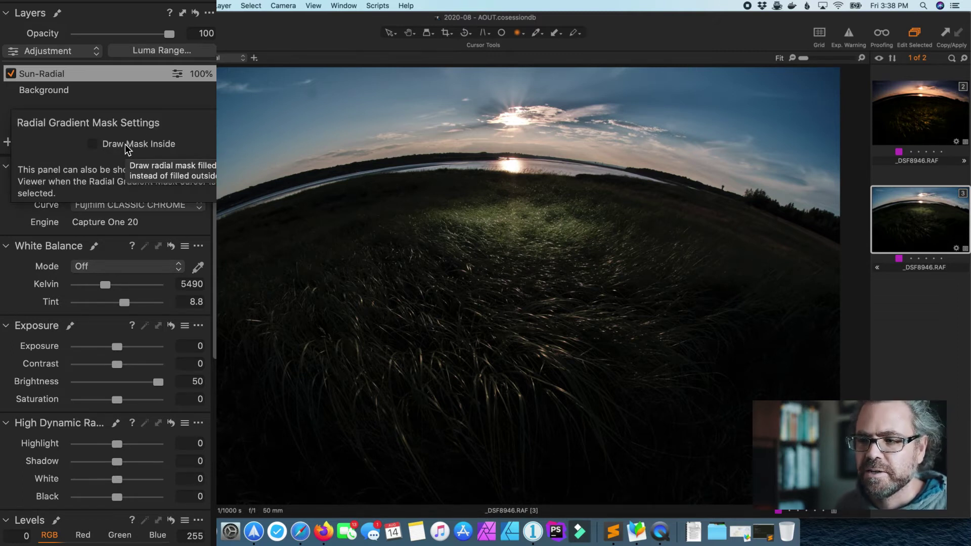
left_click(127, 147)
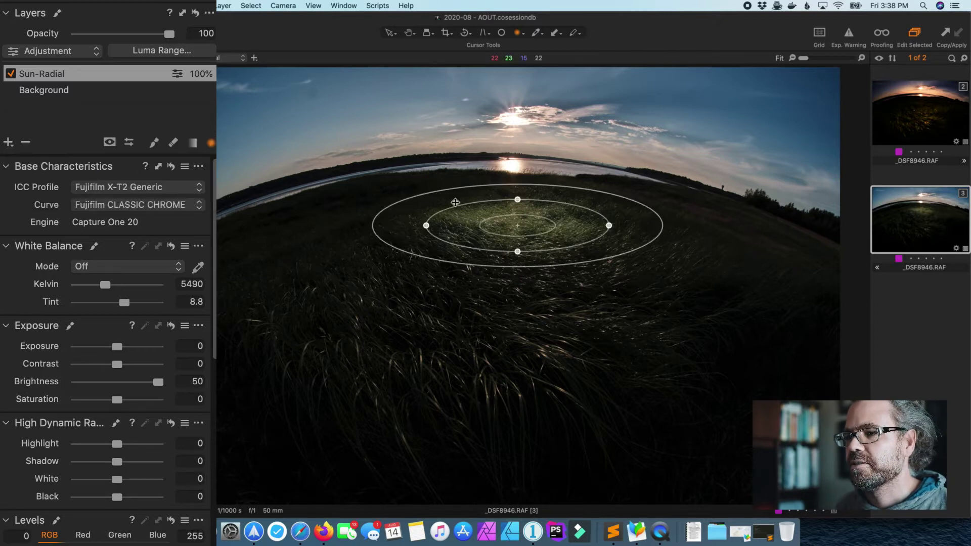
Step: Restore a wide radial mask across the sky on the Sun-Radial layer and centre it beneath the sun
mouse_move(349, 98)
left_mouse_down()
mouse_move(514, 123)
mouse_move(661, 174)
left_mouse_up()
key("super+z")
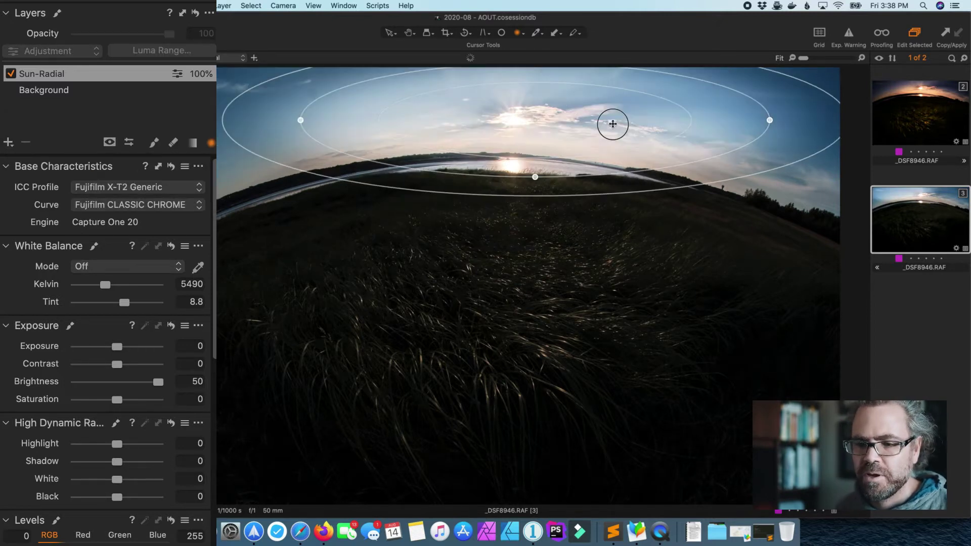
left_click_drag(599, 127, 589, 128)
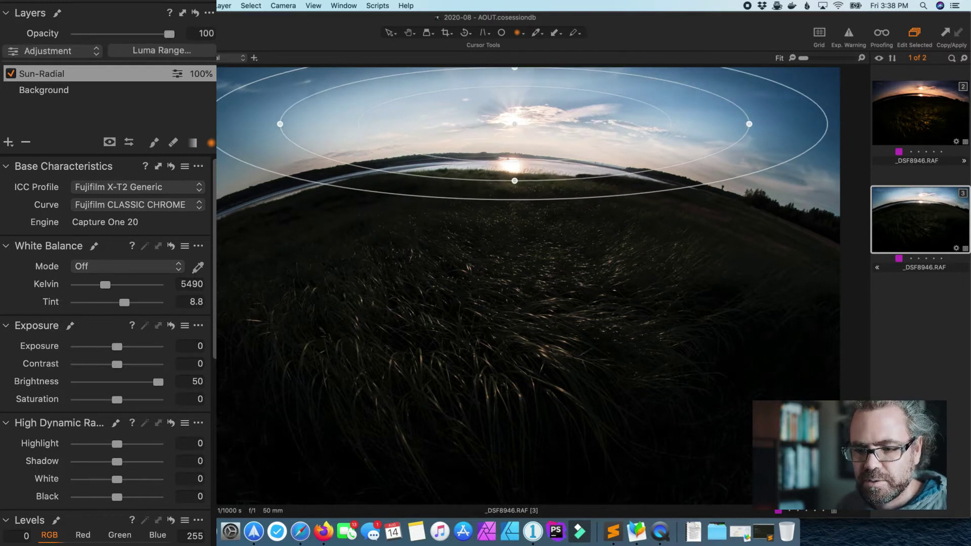
Step: Set the Sun-Radial layer's brightness to 19 and Kelvin to 6951, and widen its mask slightly
left_click_drag(157, 382, 132, 381)
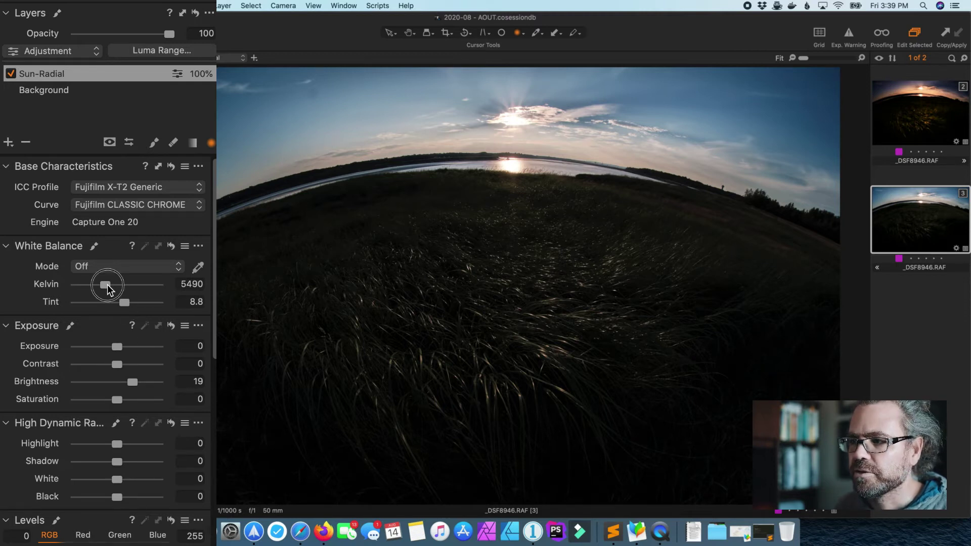
mouse_move(109, 287)
left_mouse_down()
mouse_move(123, 290)
mouse_move(115, 286)
left_mouse_up()
mouse_move(346, 105)
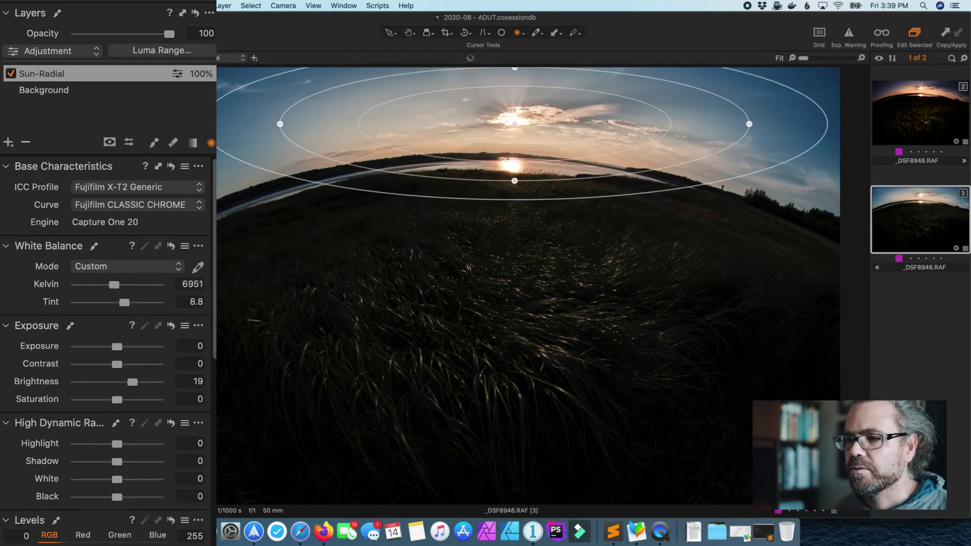
left_click_drag(280, 123, 270, 124)
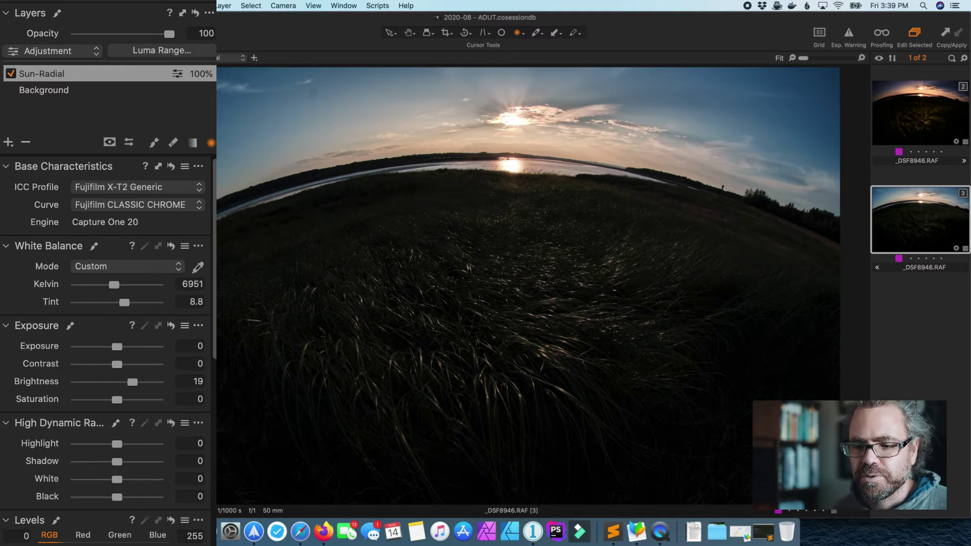
Step: Remove the dust spot in the upper-left sky with Spot Removal of type Spot, and return to the Pan tool
scroll(171, 230, "down", 10)
scroll(200, 486, "down", 3)
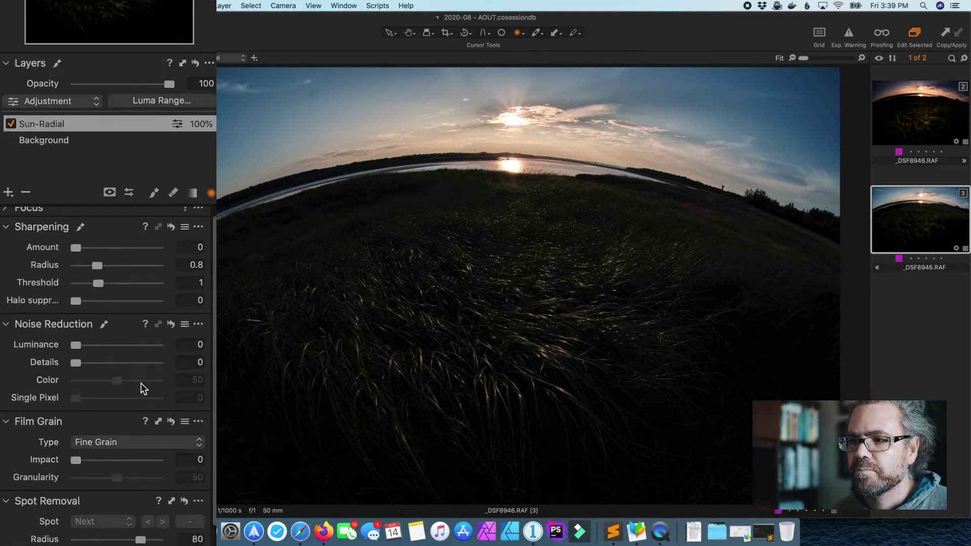
left_click(199, 502)
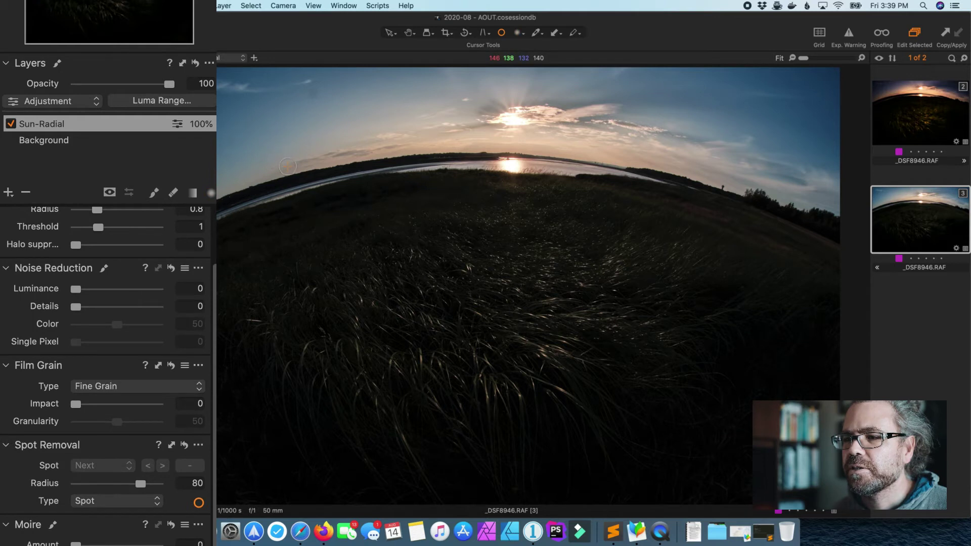
left_click(311, 93)
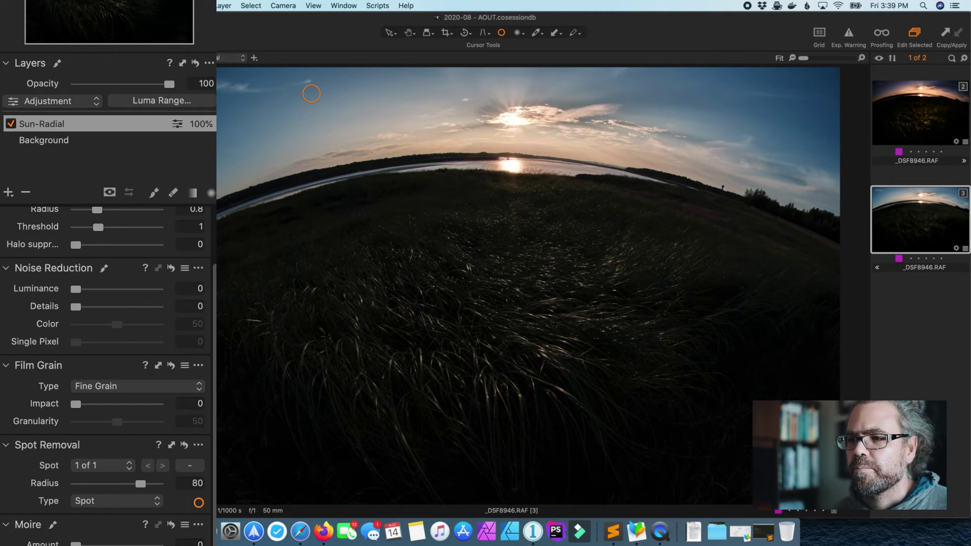
key("alt+super+2")
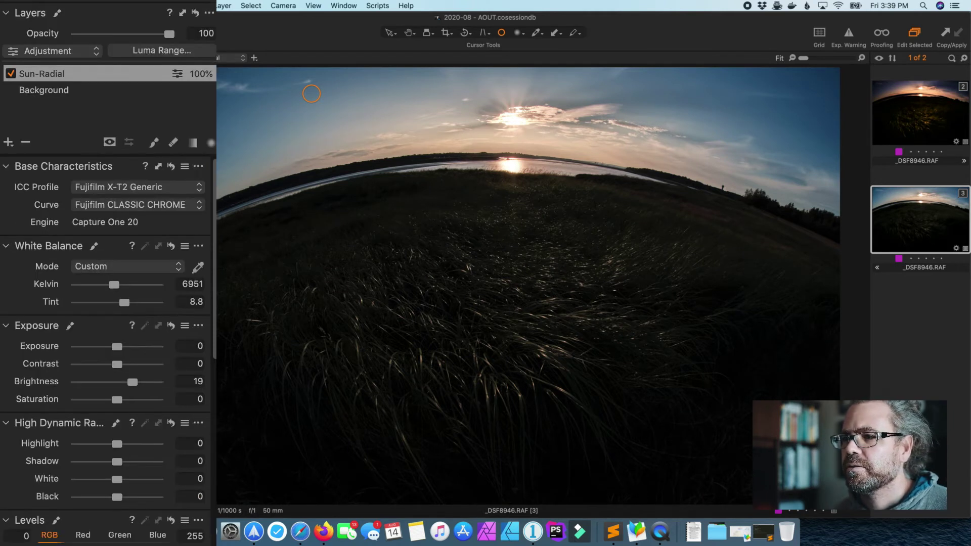
left_click(408, 33)
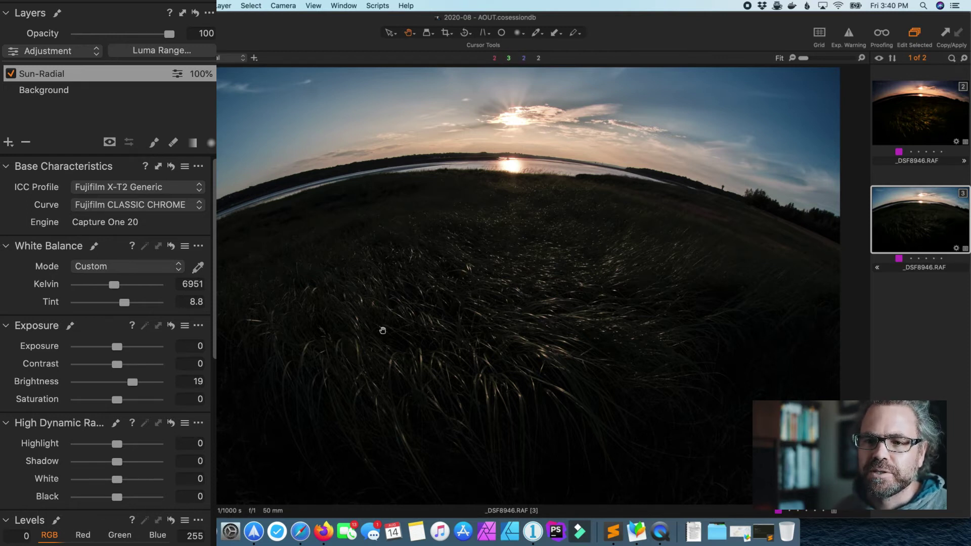
Step: Add a new adjustment layer and name it Grass-Radial
left_click(8, 143)
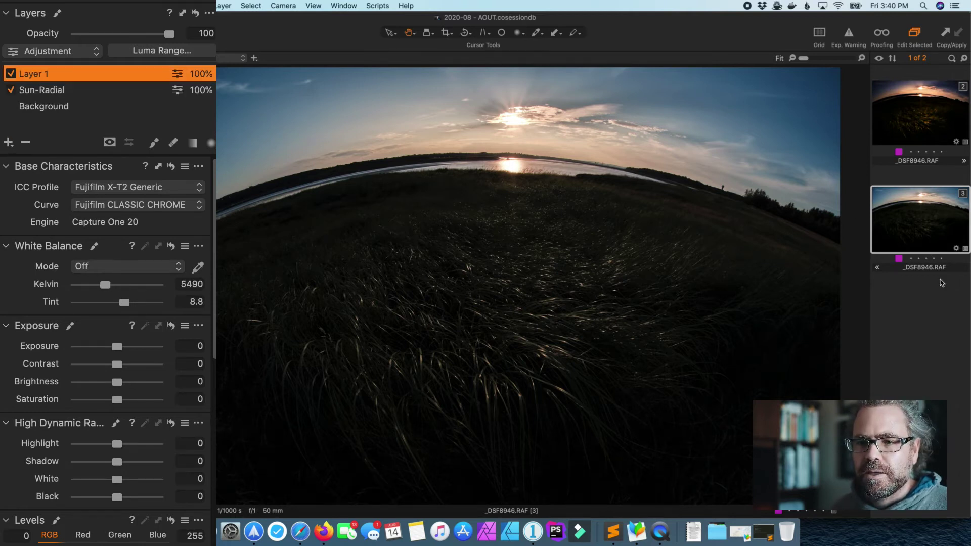
double_click(43, 74)
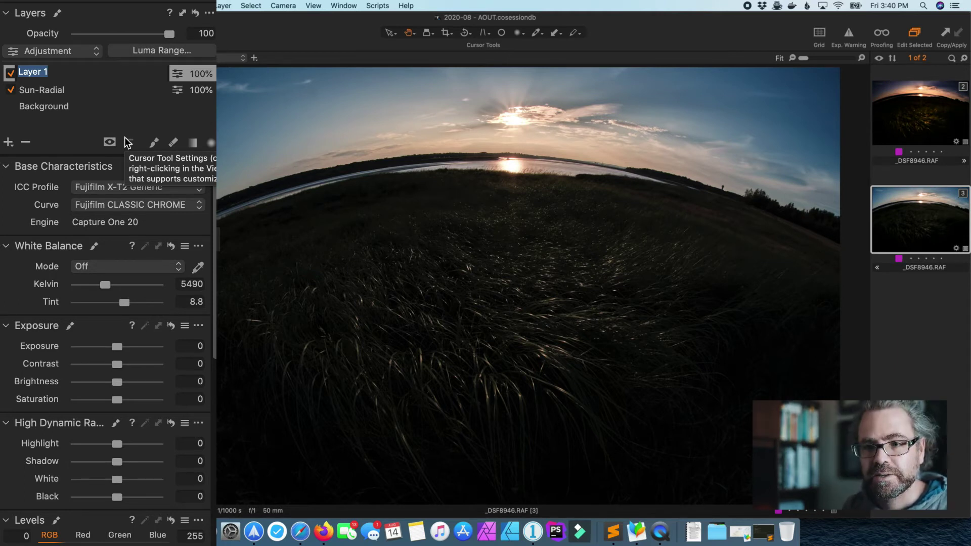
type("Grass")
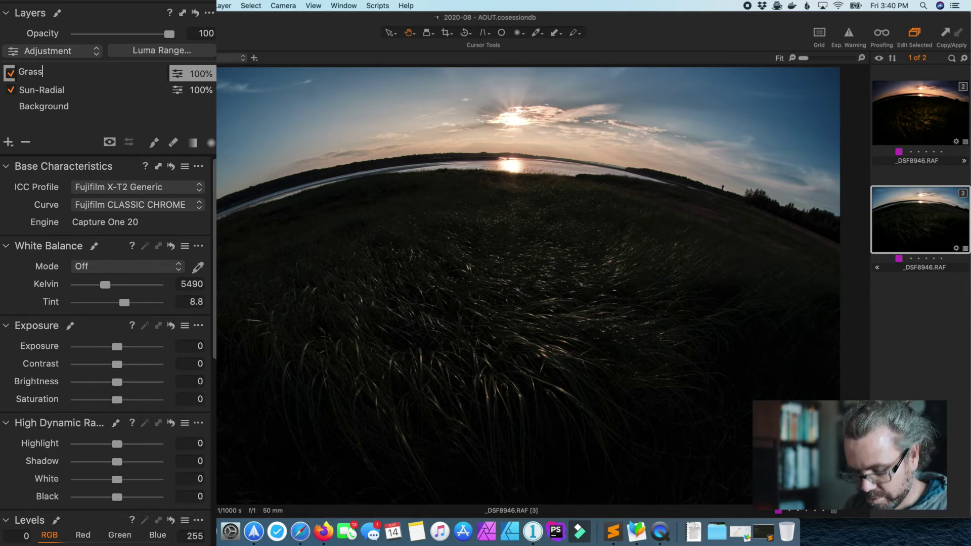
type("-Radial")
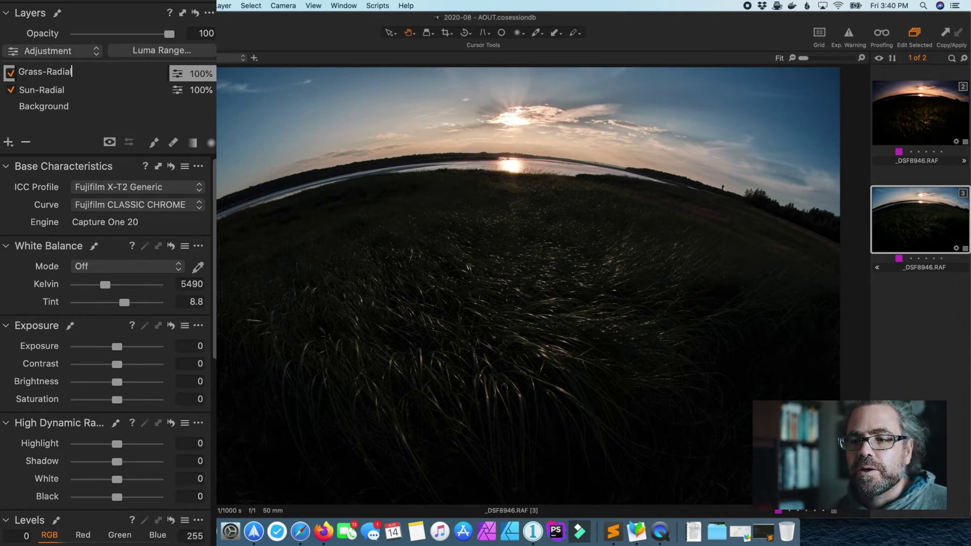
key("Return")
Step: Draw a large radial mask centred on the foreground grass and set the Grass-Radial layer's exposure to 0.83
left_click(212, 143)
mouse_move(472, 252)
left_mouse_down()
mouse_move(643, 377)
mouse_move(753, 405)
mouse_move(825, 452)
left_mouse_up()
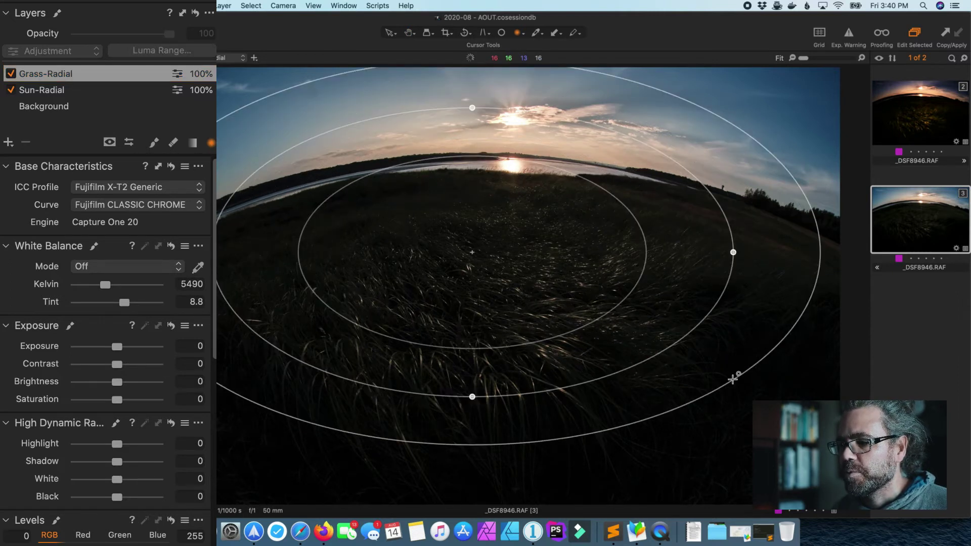
left_click_drag(561, 253, 599, 339)
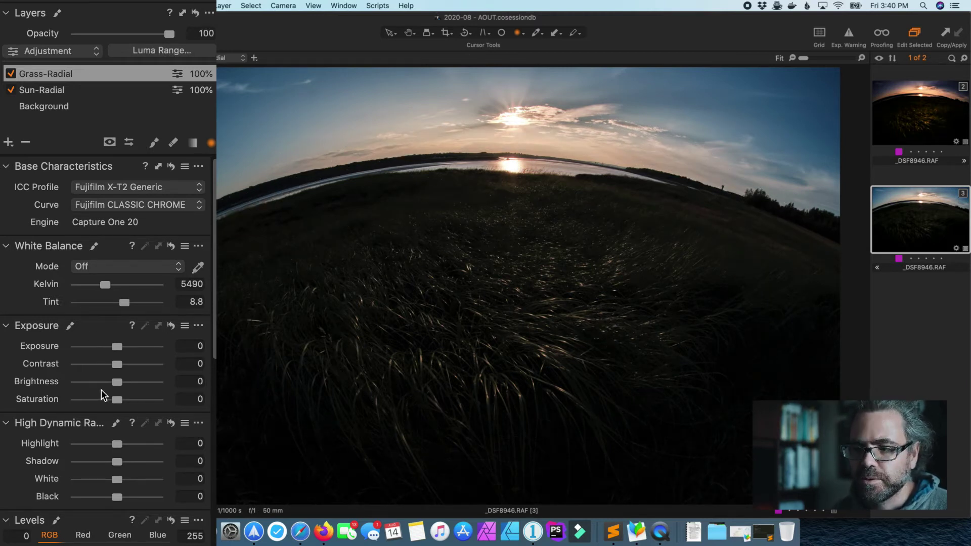
left_click_drag(121, 351, 126, 352)
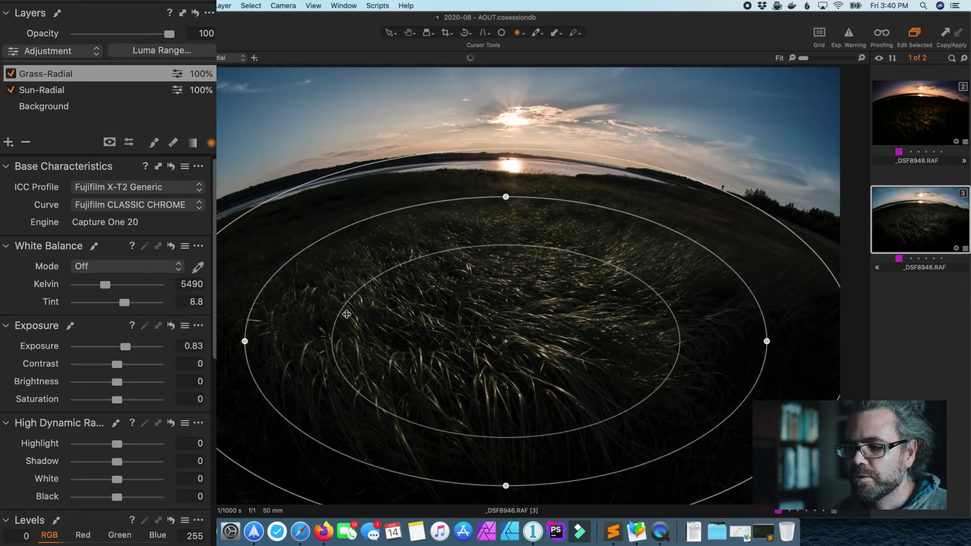
Step: Soften the Grass-Radial mask by shrinking its inner ring and enlarging its outer ring, and extend it up towards the horizon
left_click_drag(344, 318, 394, 326)
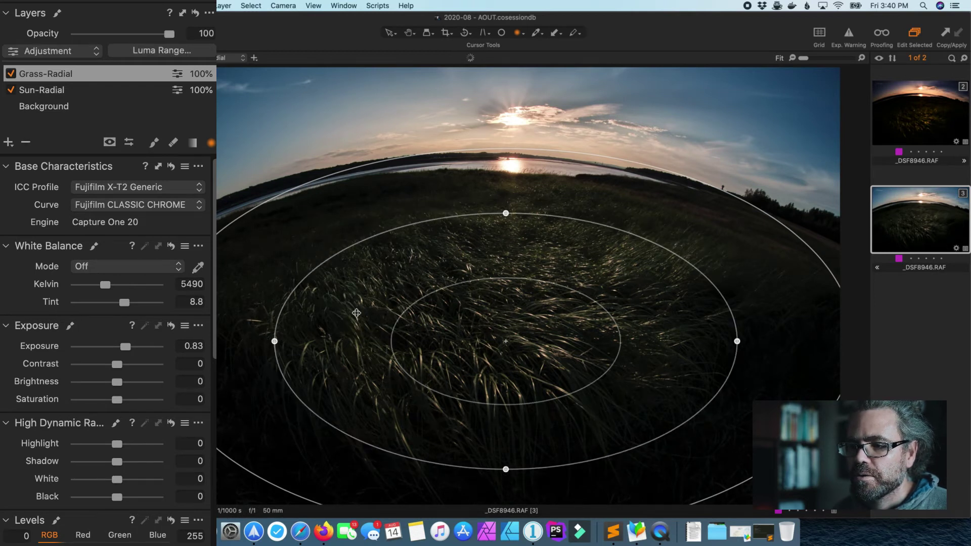
left_click_drag(252, 211, 218, 199)
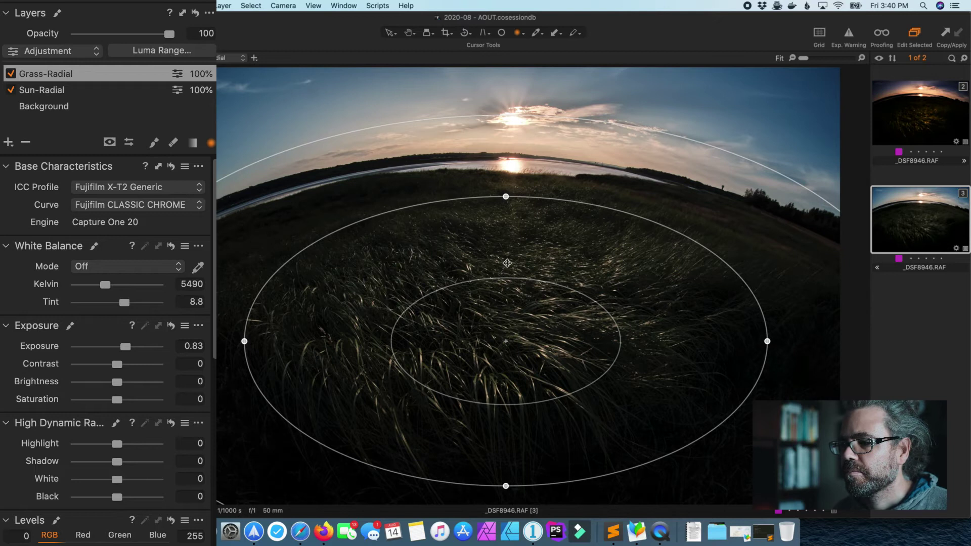
left_click_drag(505, 197, 506, 176)
left_click_drag(518, 234, 520, 239)
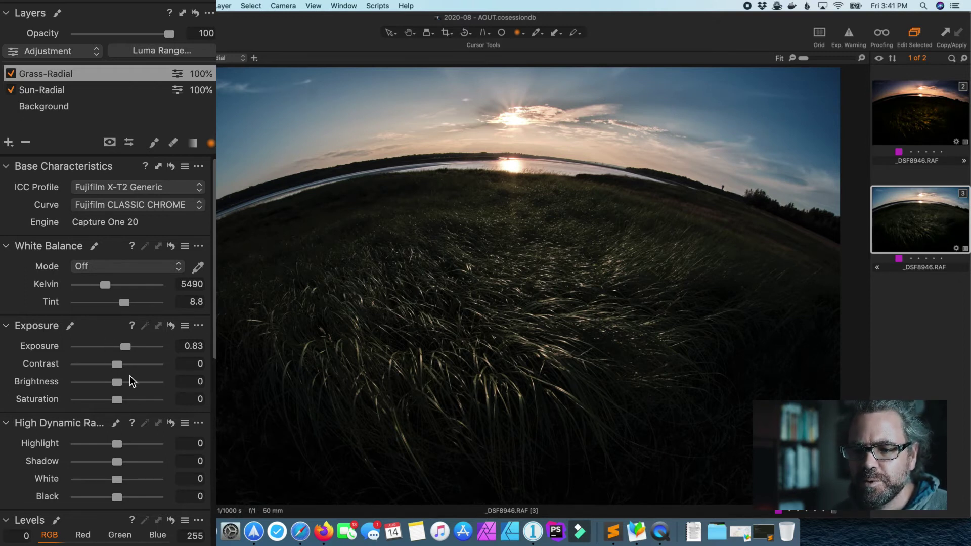
Step: Set the Grass-Radial layer's contrast to 5
left_click_drag(117, 364, 121, 364)
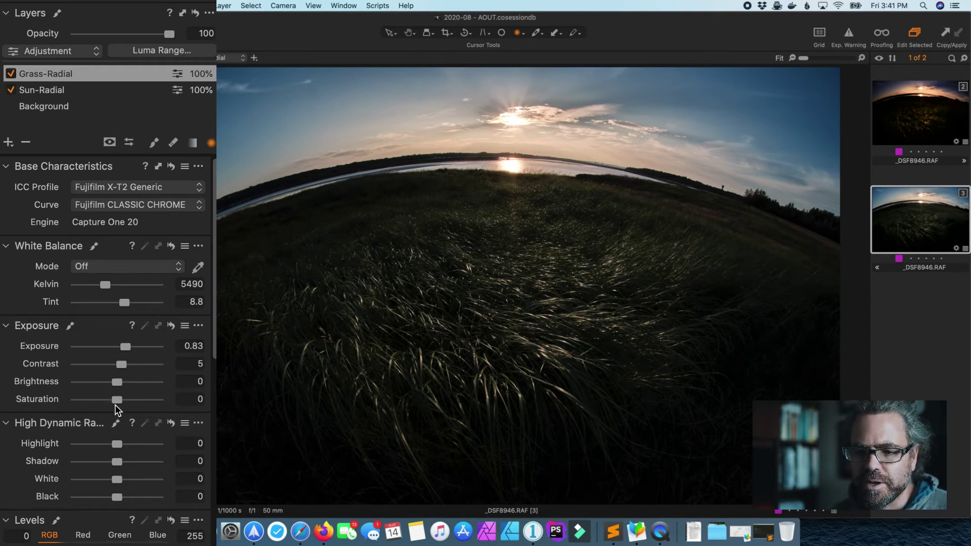
scroll(116, 403, "down", 5)
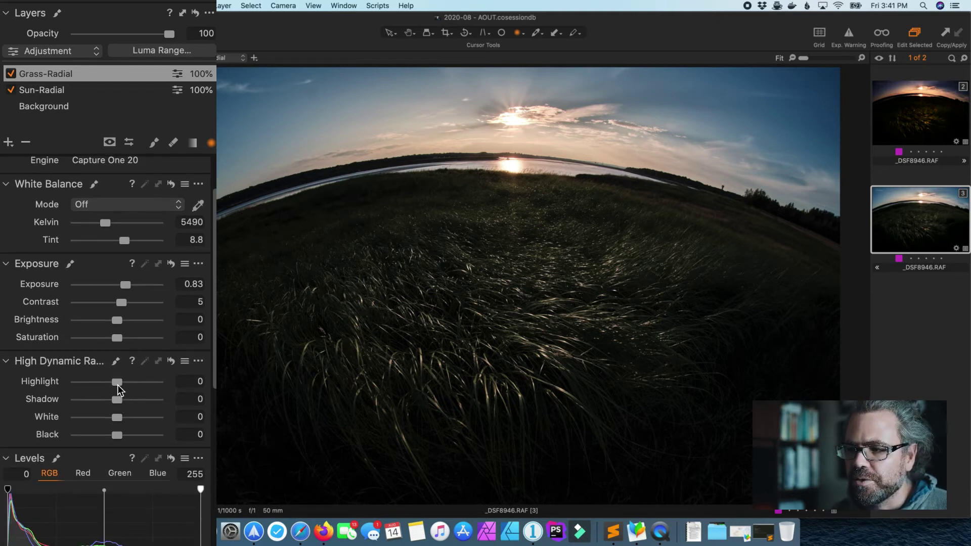
scroll(120, 389, "down", 6)
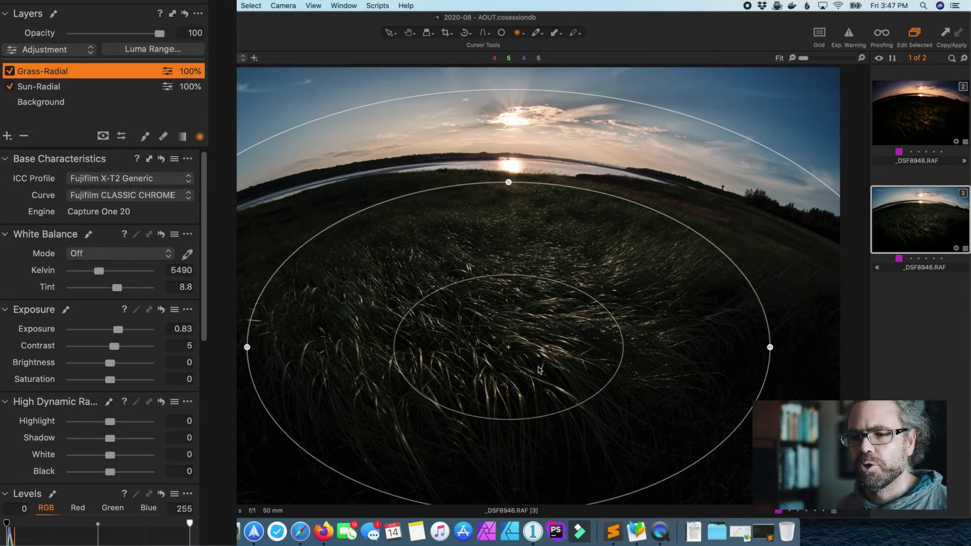
Step: Change the Background layer's base curve to Fujifilm ASTIA (SOFT)
left_click(59, 104)
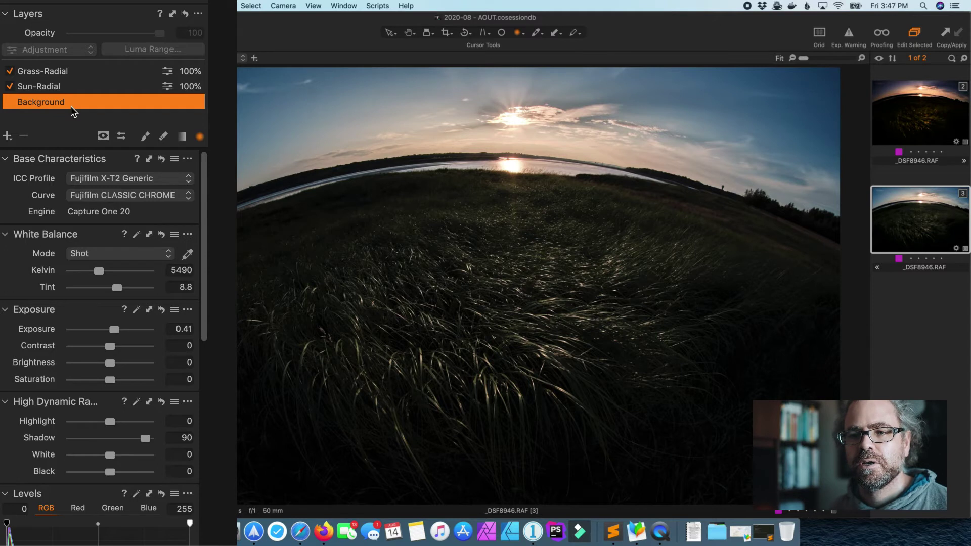
left_click(132, 196)
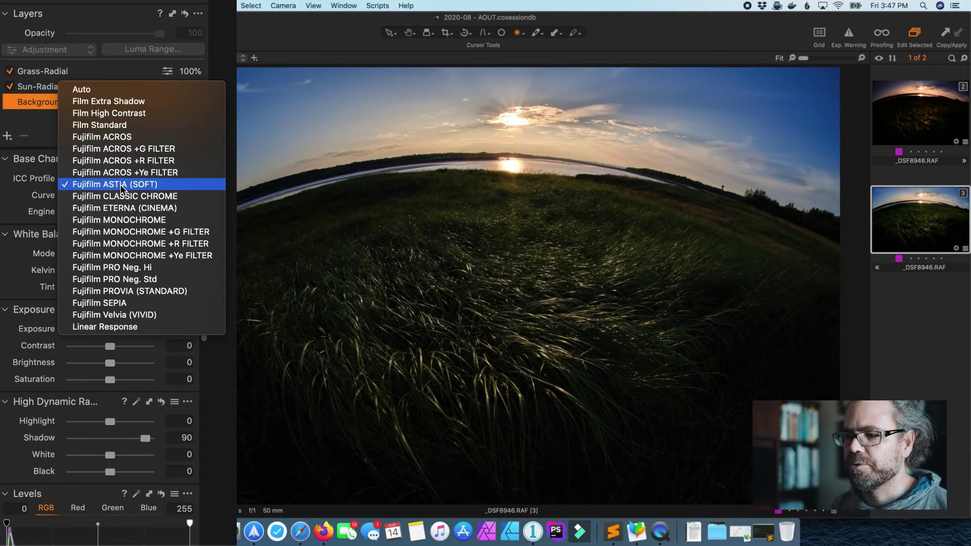
left_click(121, 187)
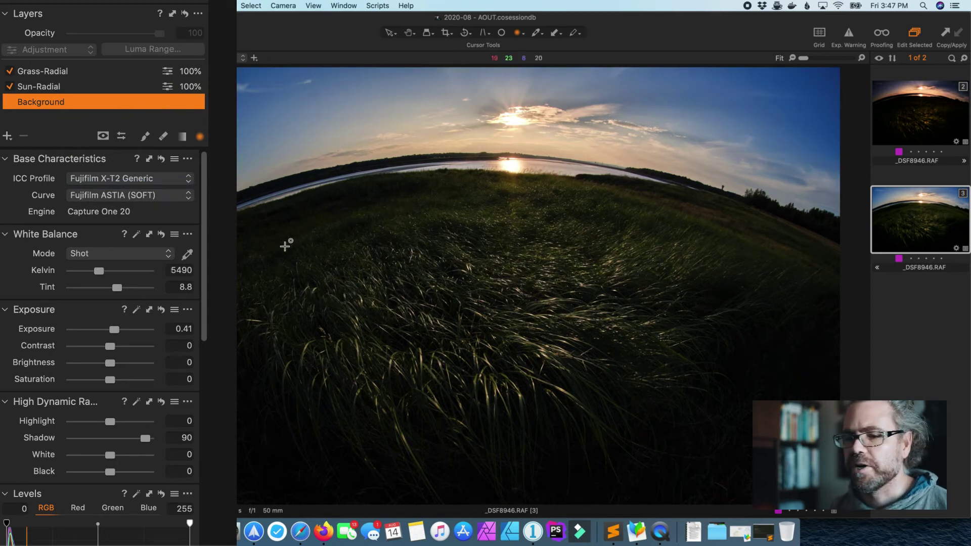
Step: Set the Background layer's white balance to Kelvin 6101 and tint 33
left_click(100, 273)
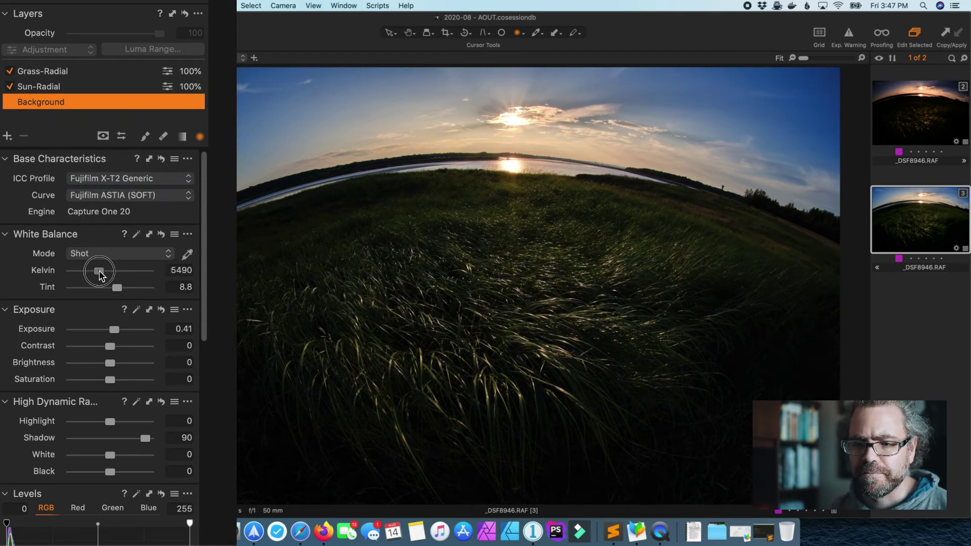
left_click_drag(100, 275, 104, 276)
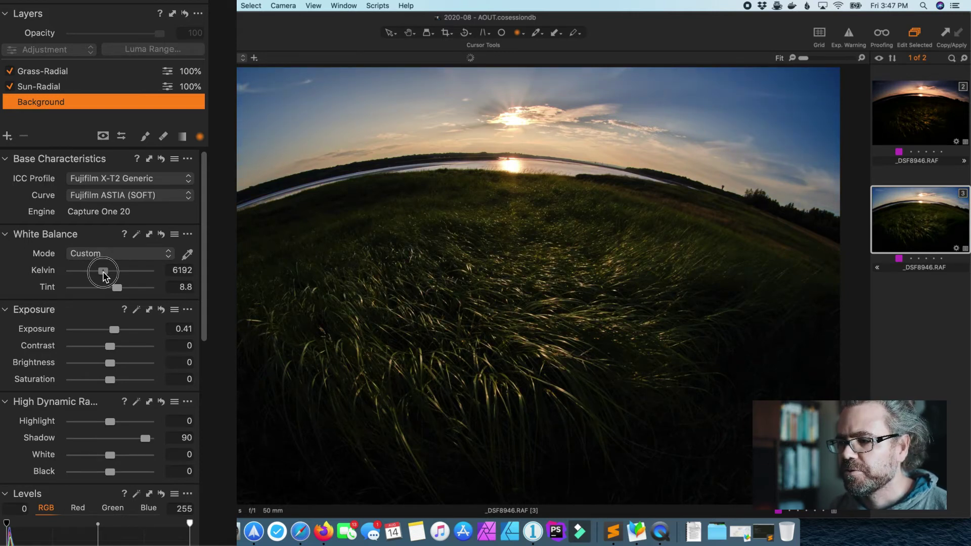
left_click_drag(103, 275, 115, 277)
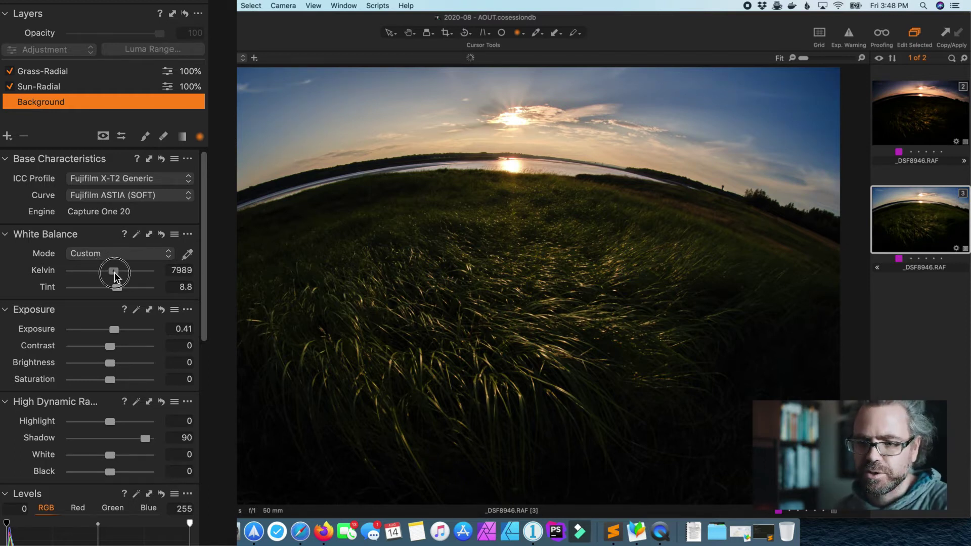
left_click_drag(114, 277, 103, 278)
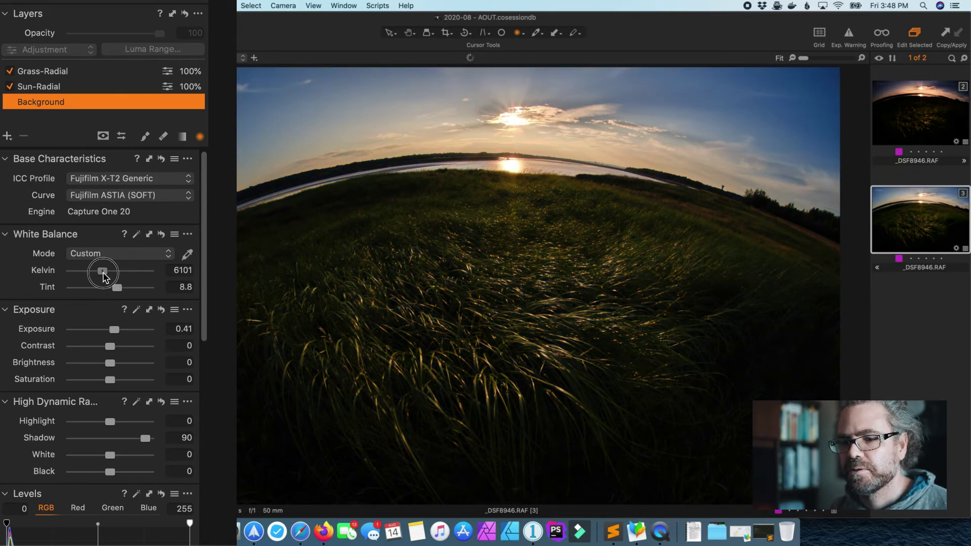
left_click_drag(118, 287, 123, 292)
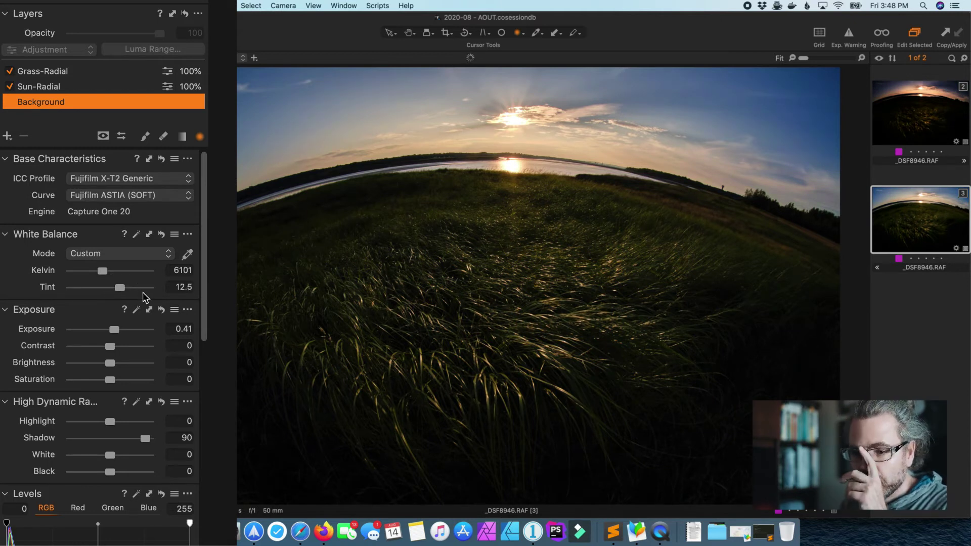
left_click_drag(134, 288, 136, 294)
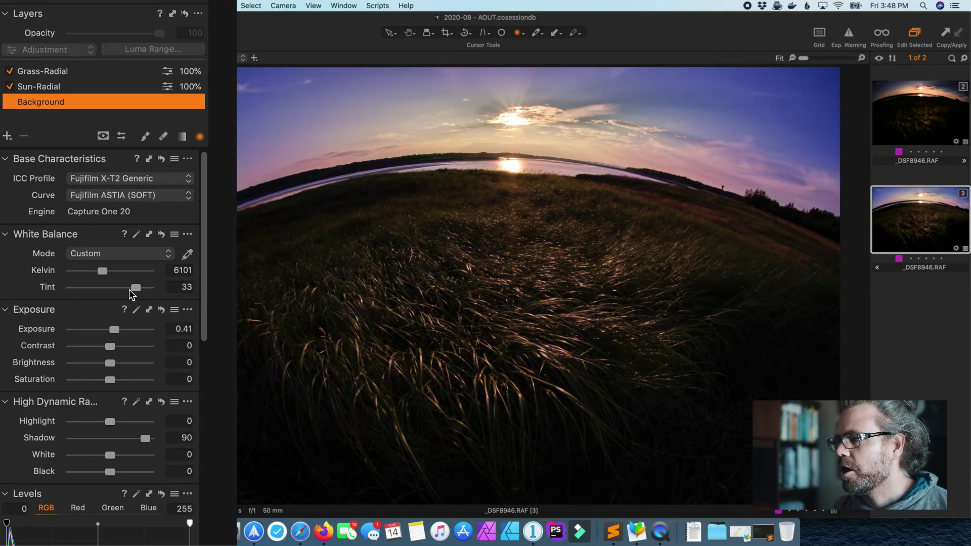
Step: Set the Background layer's white balance tint to 11.6 and its contrast to 14
left_click_drag(124, 289, 119, 292)
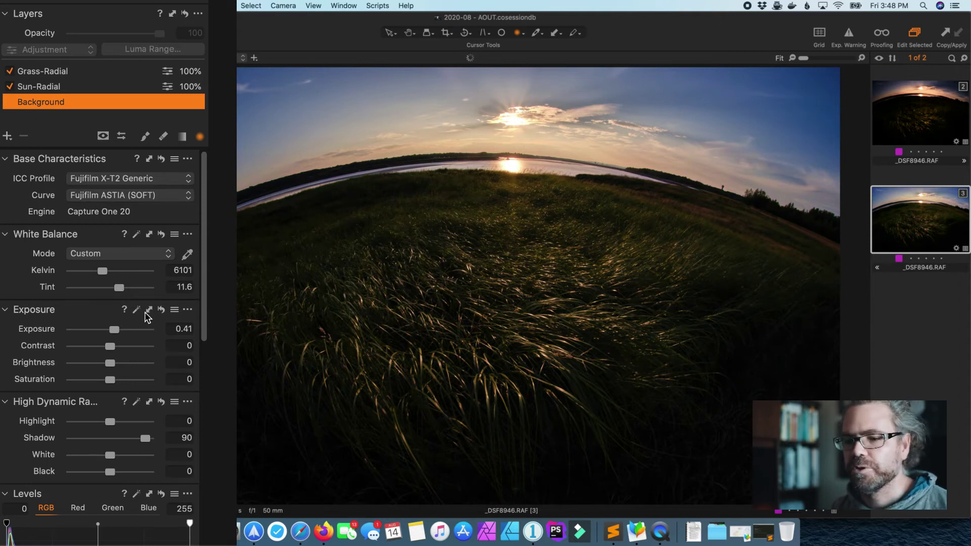
scroll(127, 347, "down", 2)
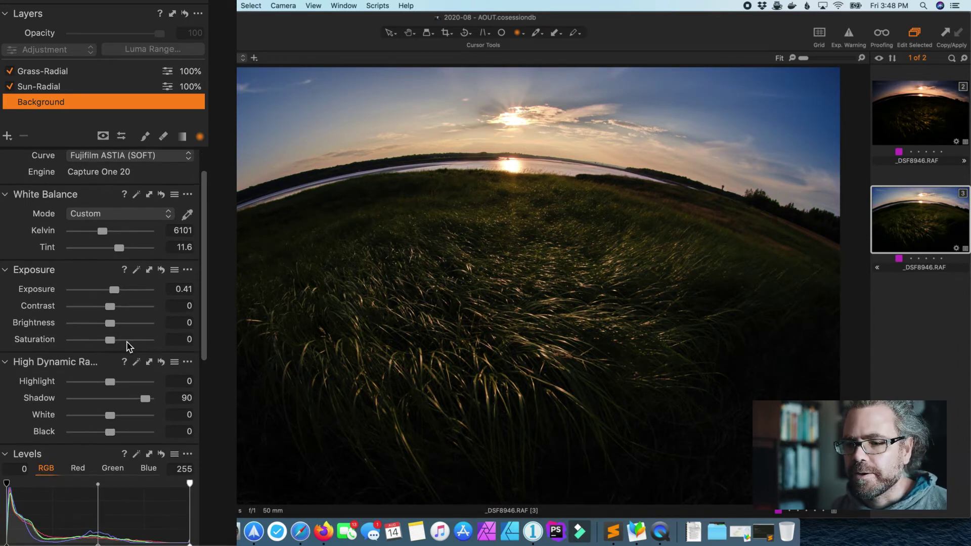
left_click_drag(110, 306, 119, 308)
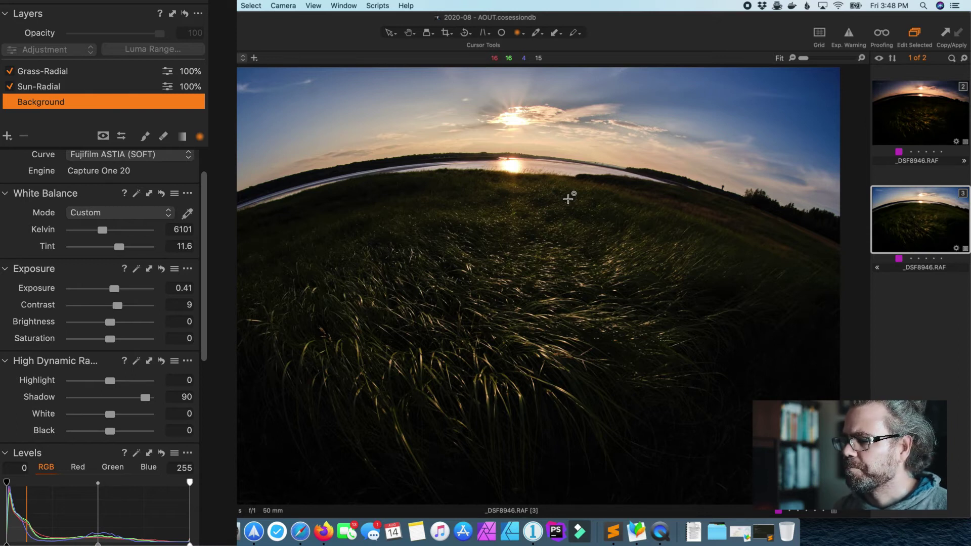
left_click_drag(117, 306, 146, 309)
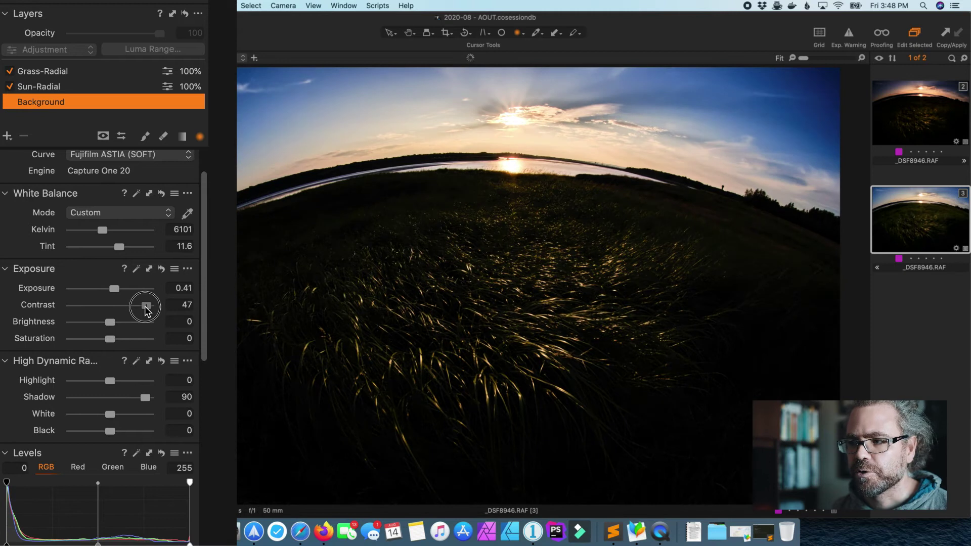
left_click_drag(146, 308, 120, 309)
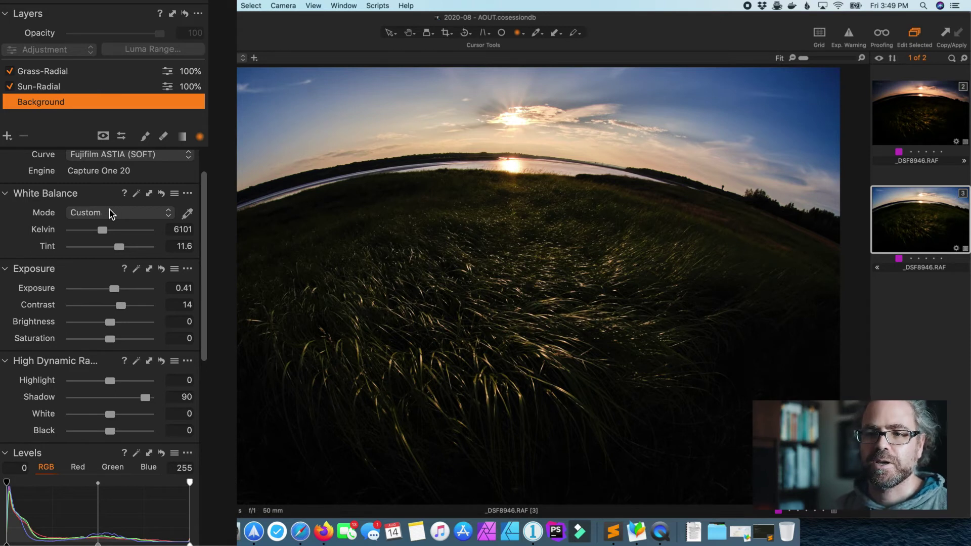
Step: Add a new adjustment layer named Sky-Grad and draw a linear gradient mask over the sky, fading out across the horizon
scroll(114, 208, "up", 3)
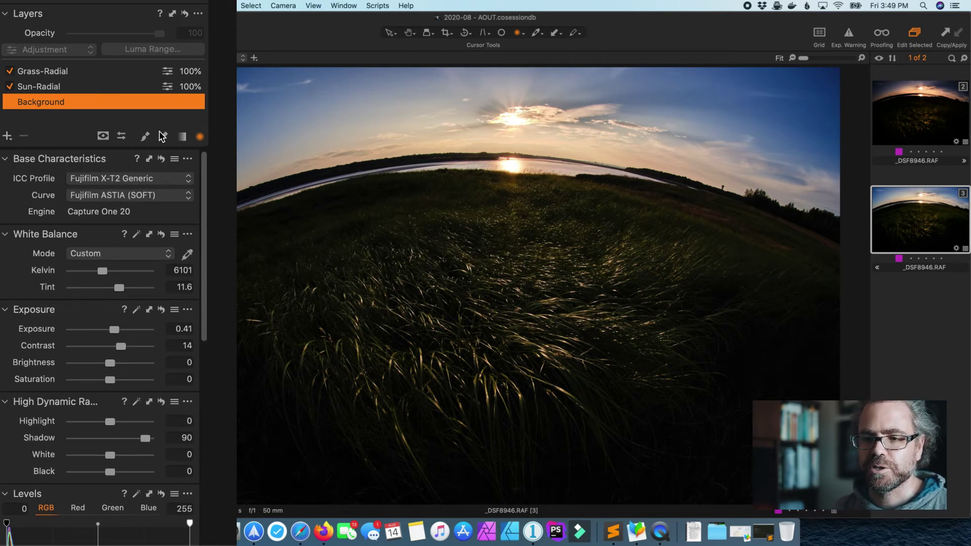
left_click(9, 135)
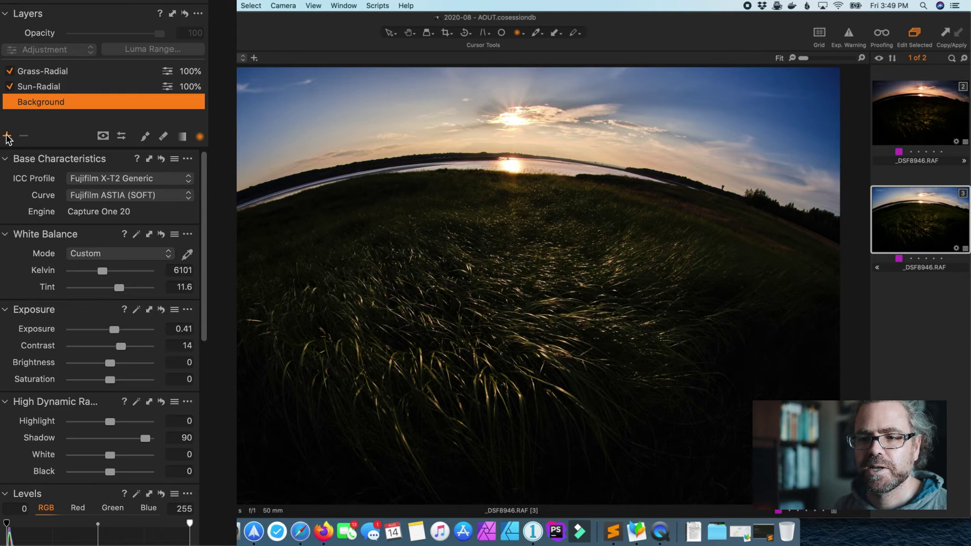
left_click(32, 70)
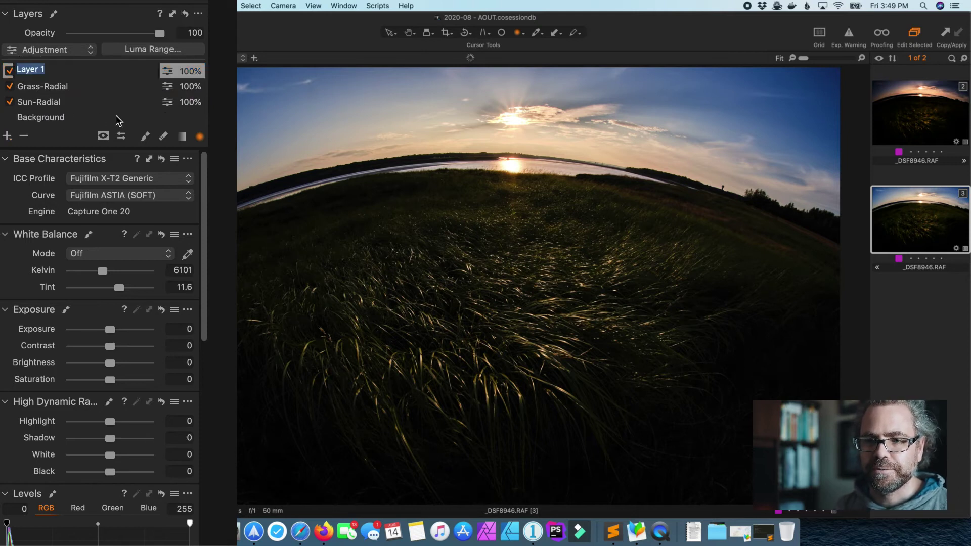
type("Sky-Grad")
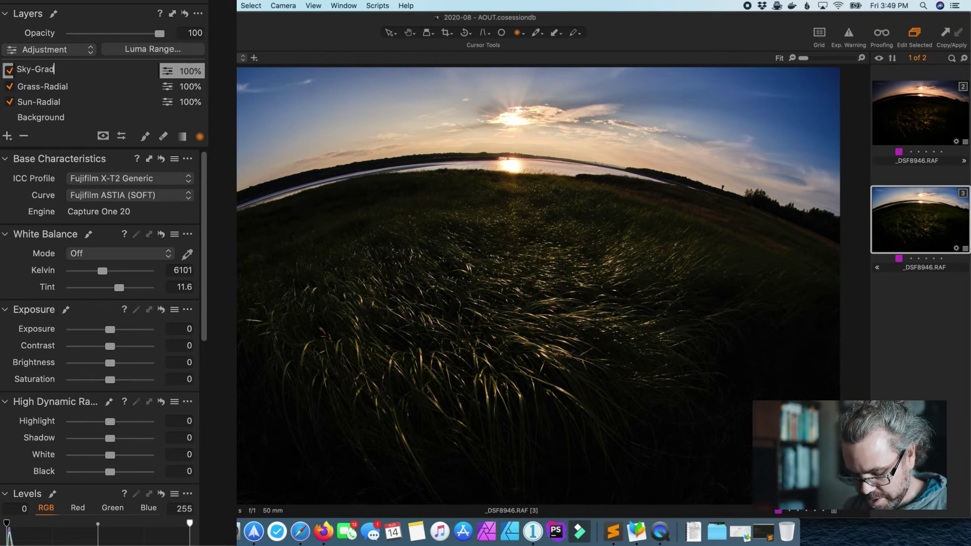
key("Return")
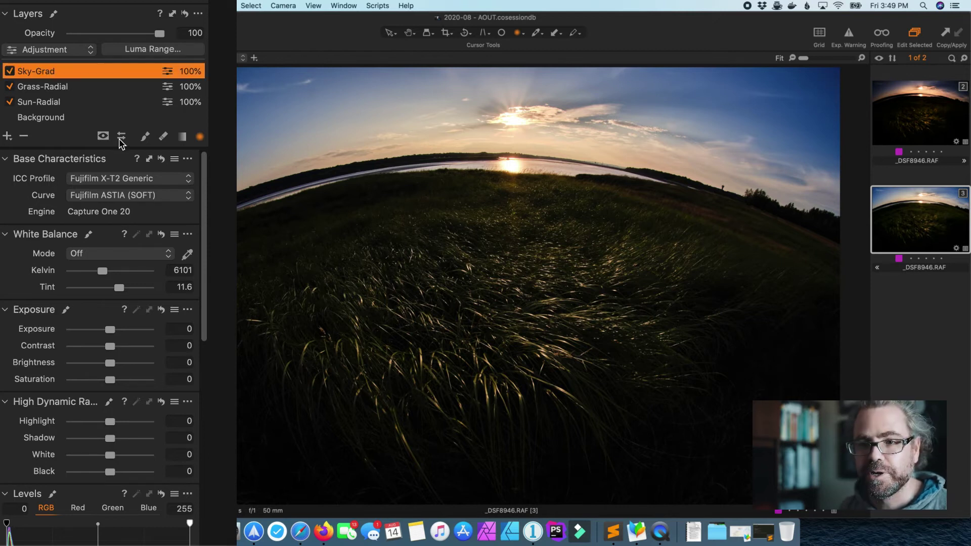
left_click(181, 136)
left_click_drag(493, 127, 510, 171)
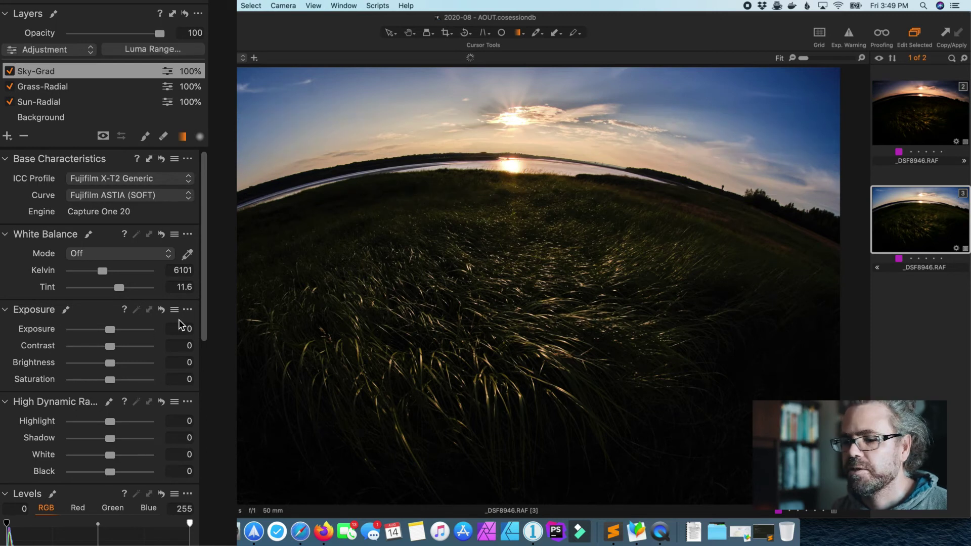
Step: Set the Sky-Grad layer's exposure to -0.62 and its white balance Kelvin to 5657
left_click_drag(110, 330, 106, 332)
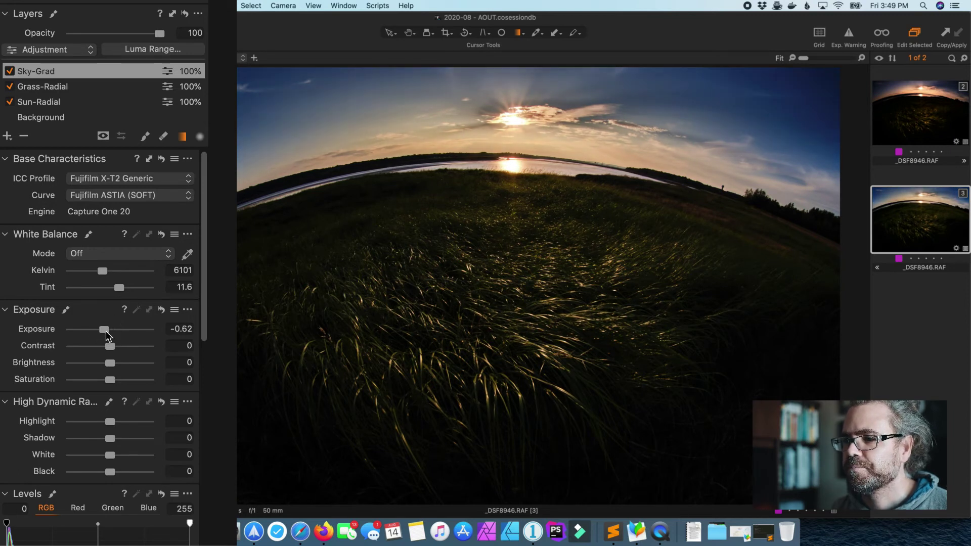
left_click_drag(105, 268, 102, 274)
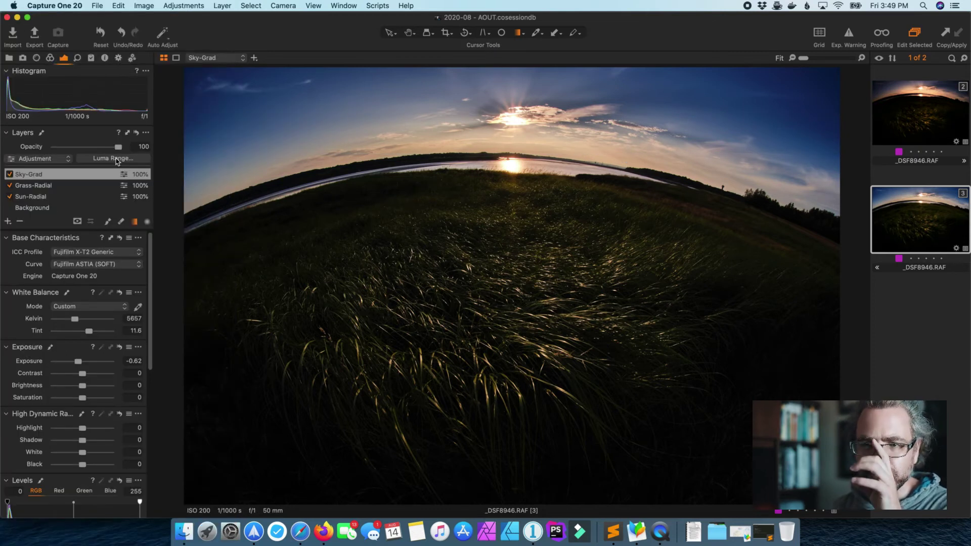
Step: Limit the Sky-Grad mask to luma range 52–235 with falloff 32–255, and extend the gradient's lower edge further into the grass
left_click(116, 159)
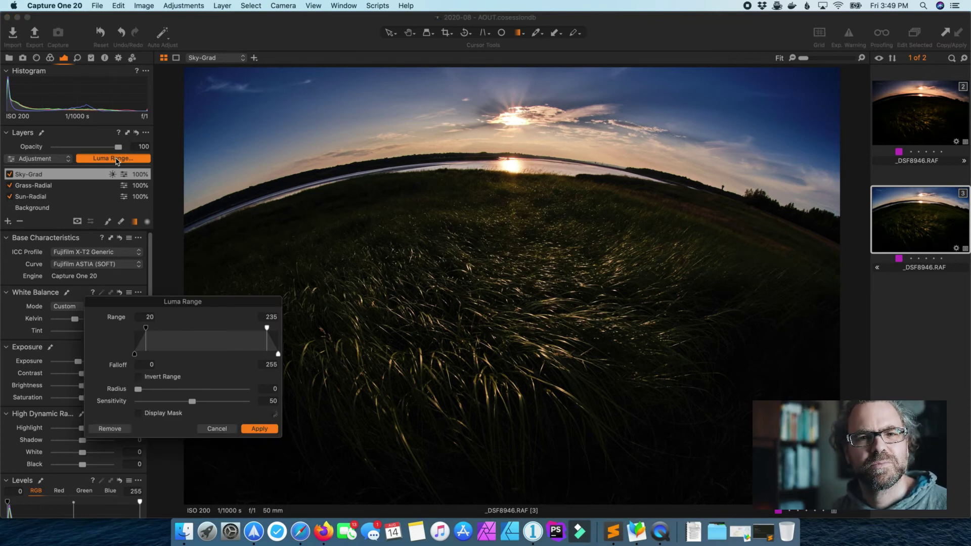
left_click_drag(155, 304, 227, 262)
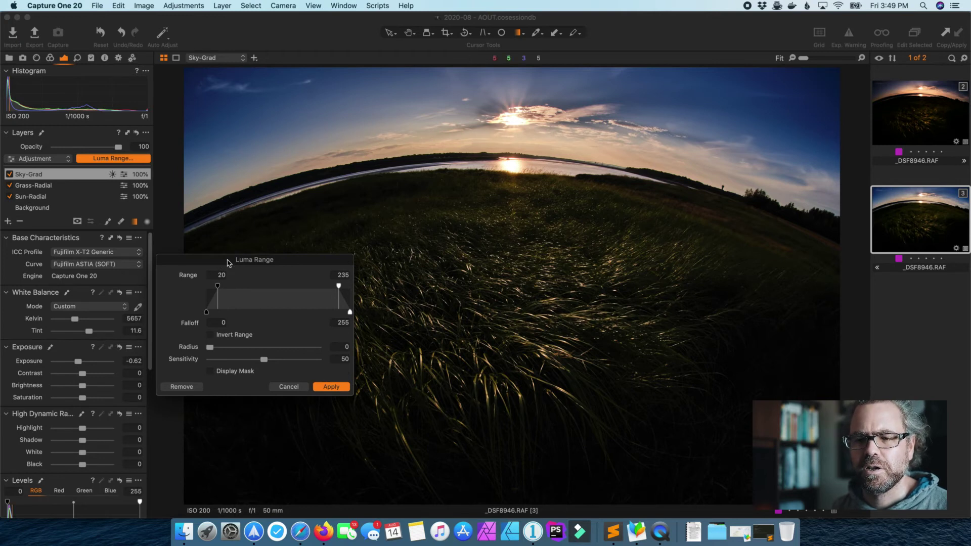
left_click_drag(219, 289, 239, 291)
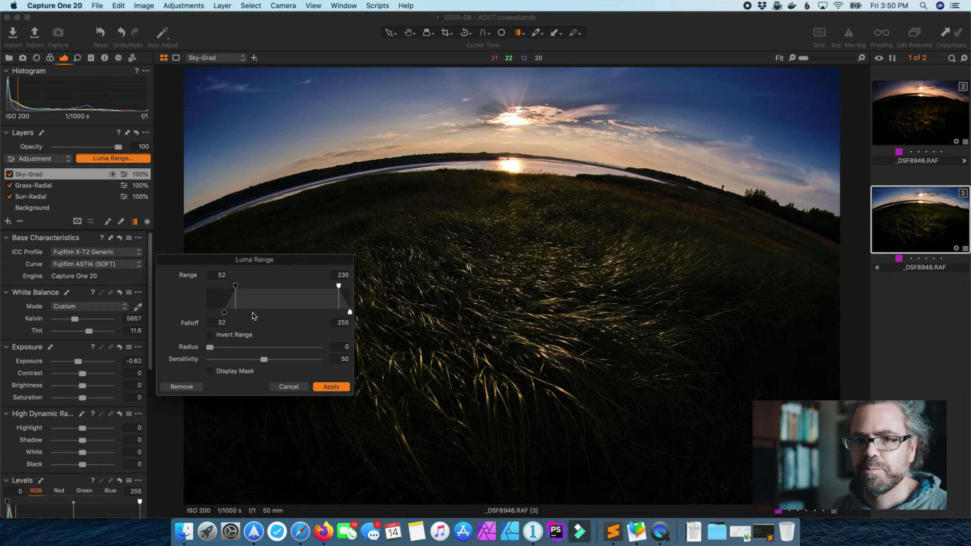
left_click(211, 372)
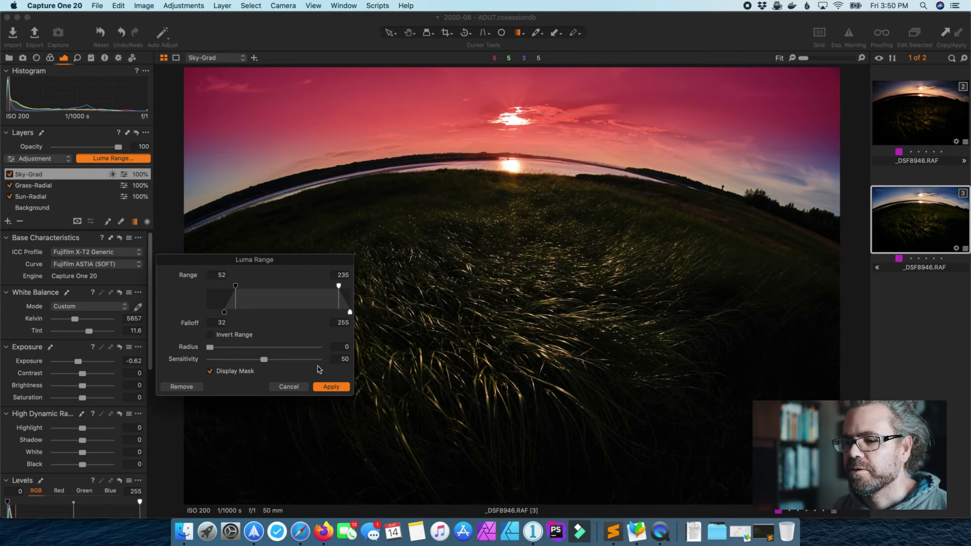
left_click(330, 388)
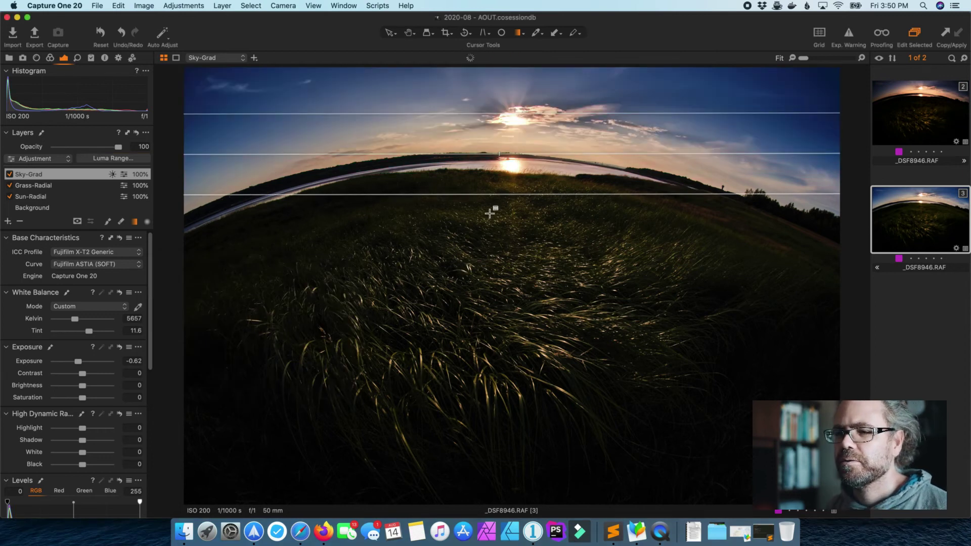
left_click_drag(492, 194, 490, 215)
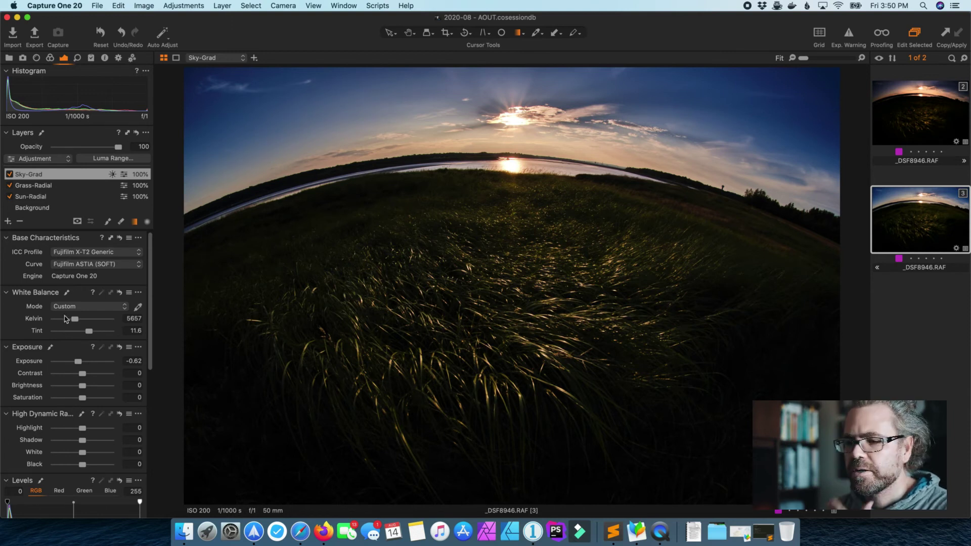
Step: Set the Sun-Radial layer's white balance Kelvin to 7113 and its exposure to -0.2
left_click(36, 197)
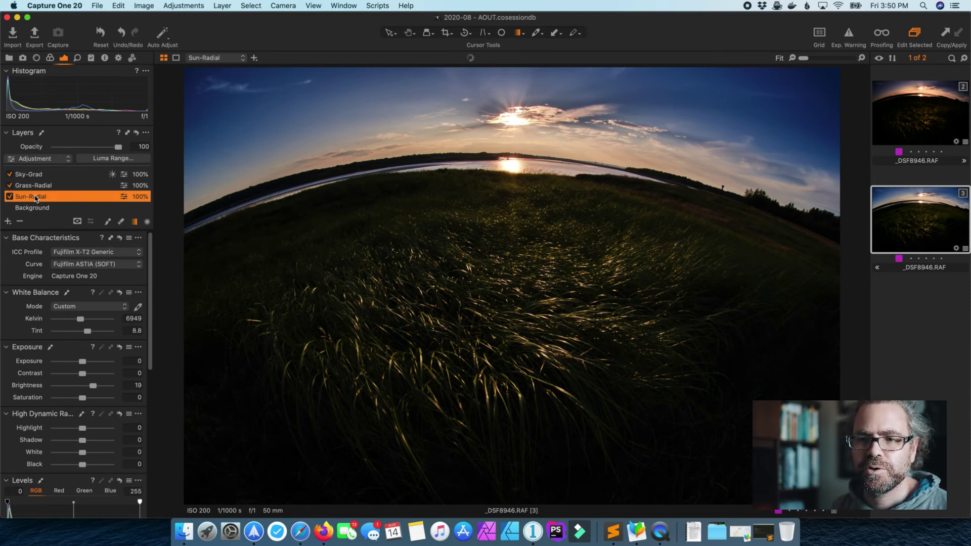
left_click(80, 319)
left_click_drag(80, 322, 83, 319)
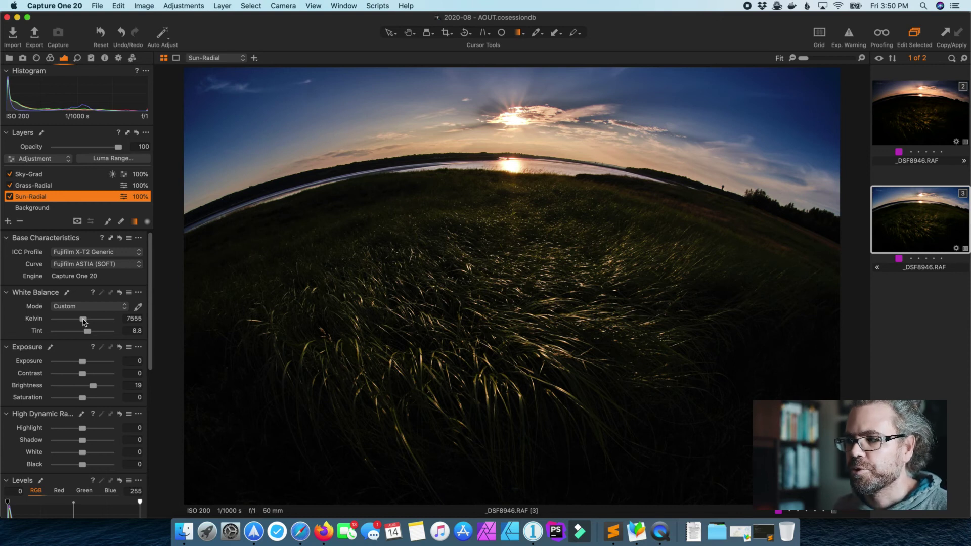
left_click_drag(83, 322, 101, 323)
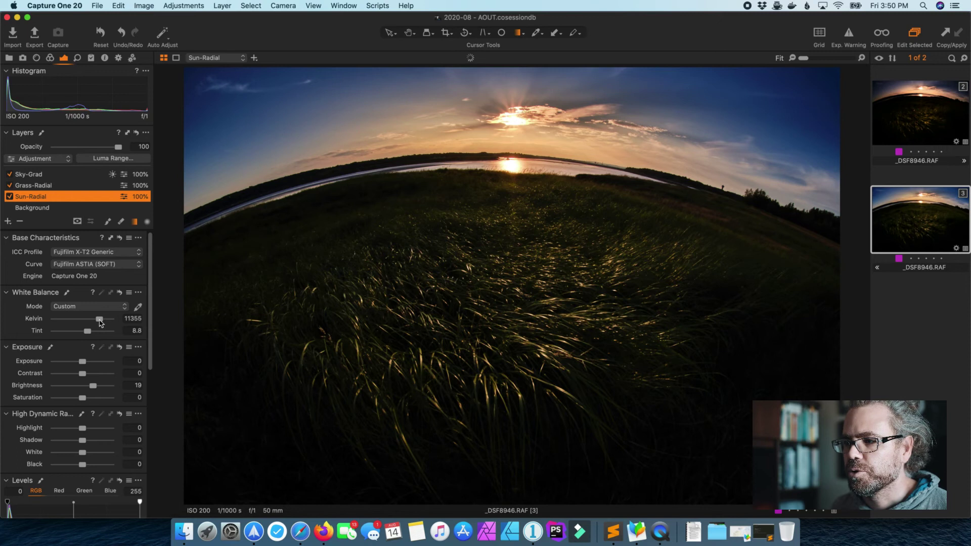
left_click(79, 322)
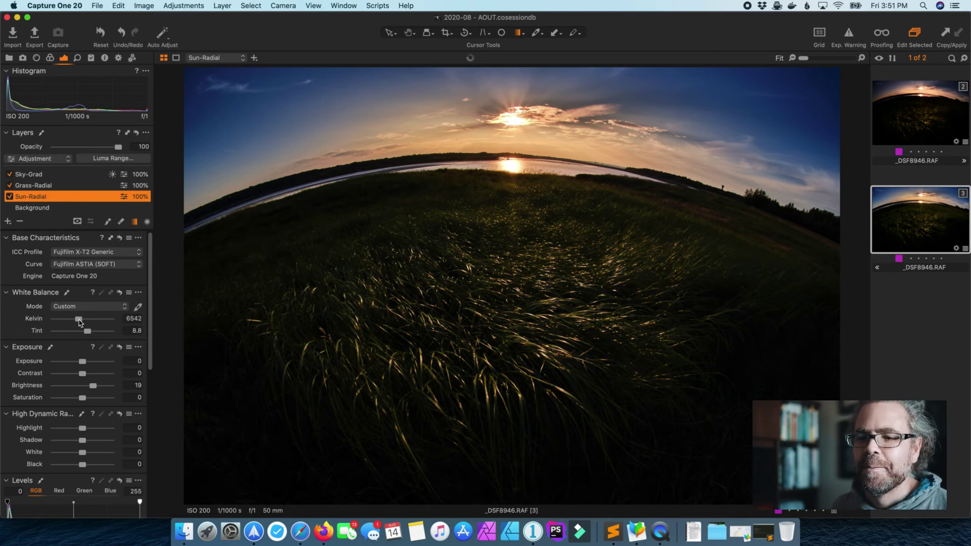
left_click_drag(78, 322, 82, 323)
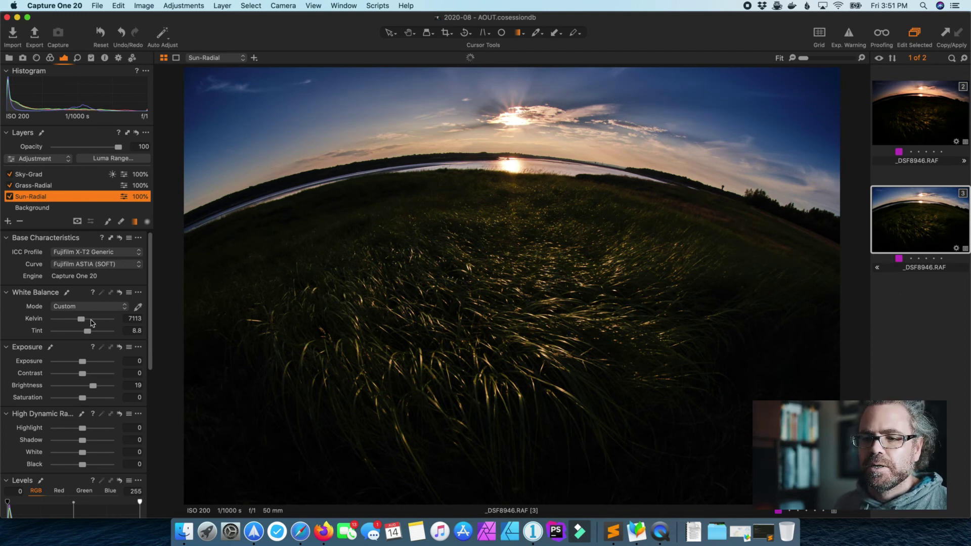
left_click_drag(82, 362, 80, 363)
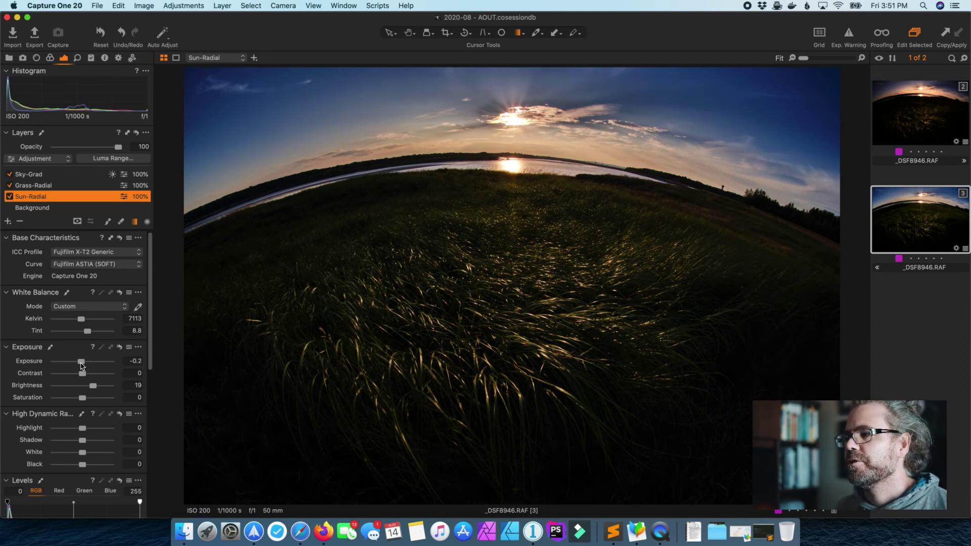